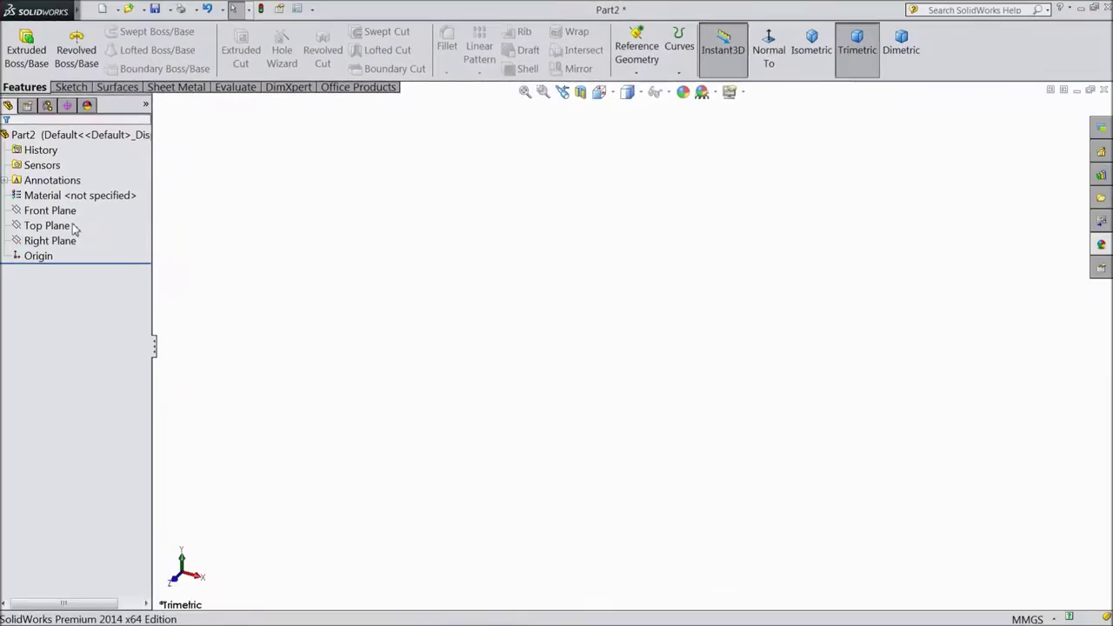
On the Front Plane, sketch a closed profile from the origin, about 25 by 91 mm, with a small notch about 8 mm deep in its right edge
{"action": "left_click", "coordinate": [73, 209]}
{"action": "left_click", "coordinate": [74, 203]}
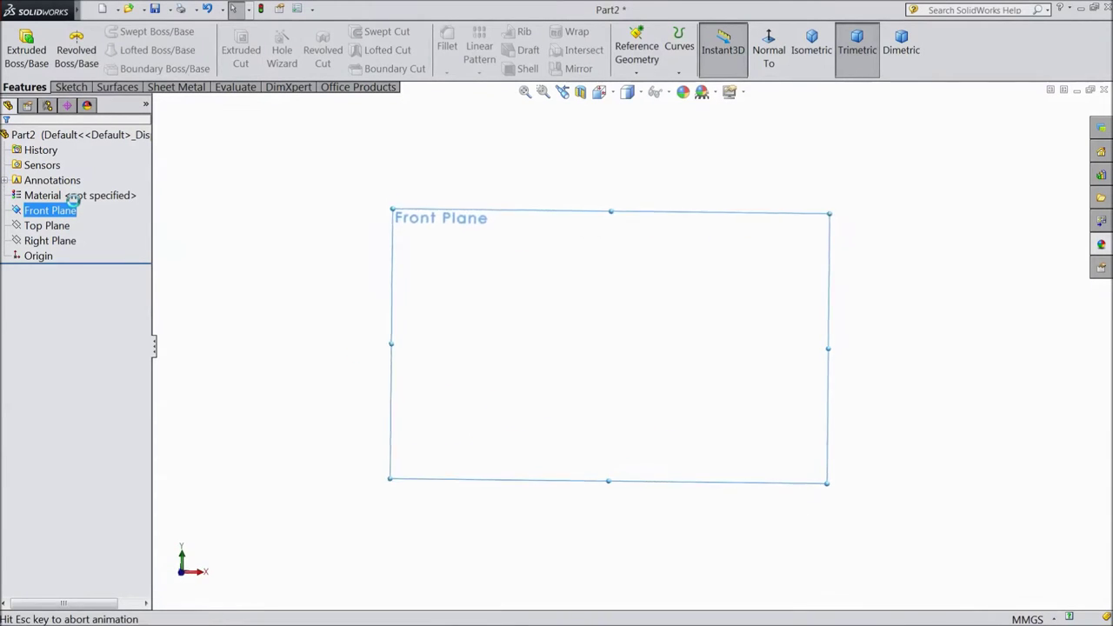
{"action": "left_click", "coordinate": [99, 32]}
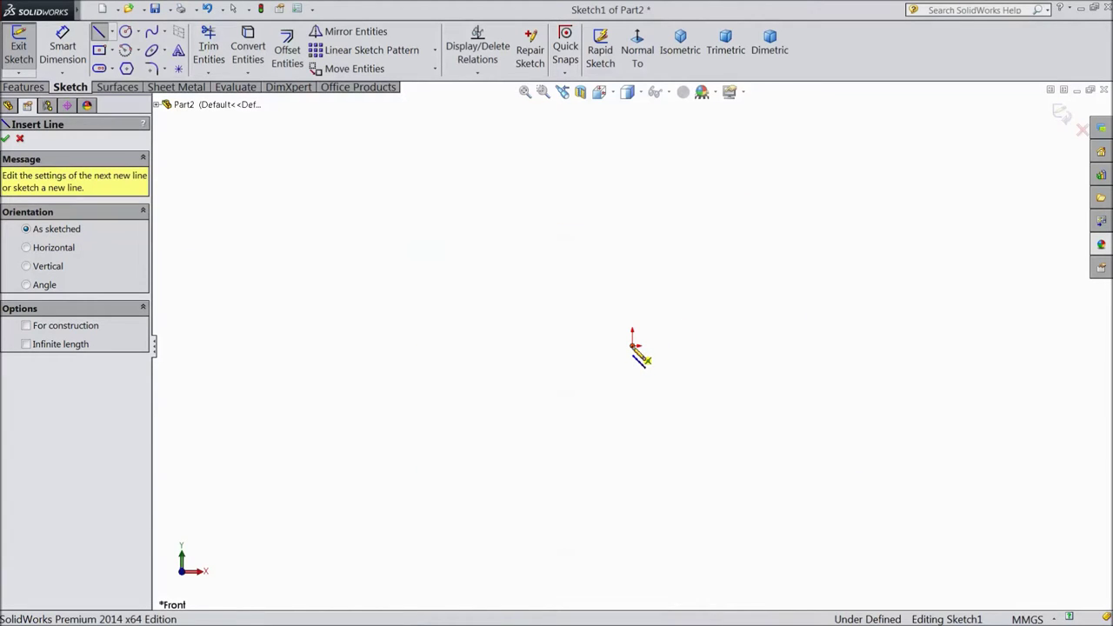
{"action": "mouse_move", "coordinate": [633, 347]}
{"action": "left_mouse_down"}
{"action": "mouse_move", "coordinate": [632, 139]}
{"action": "mouse_move", "coordinate": [693, 152]}
{"action": "left_mouse_up"}
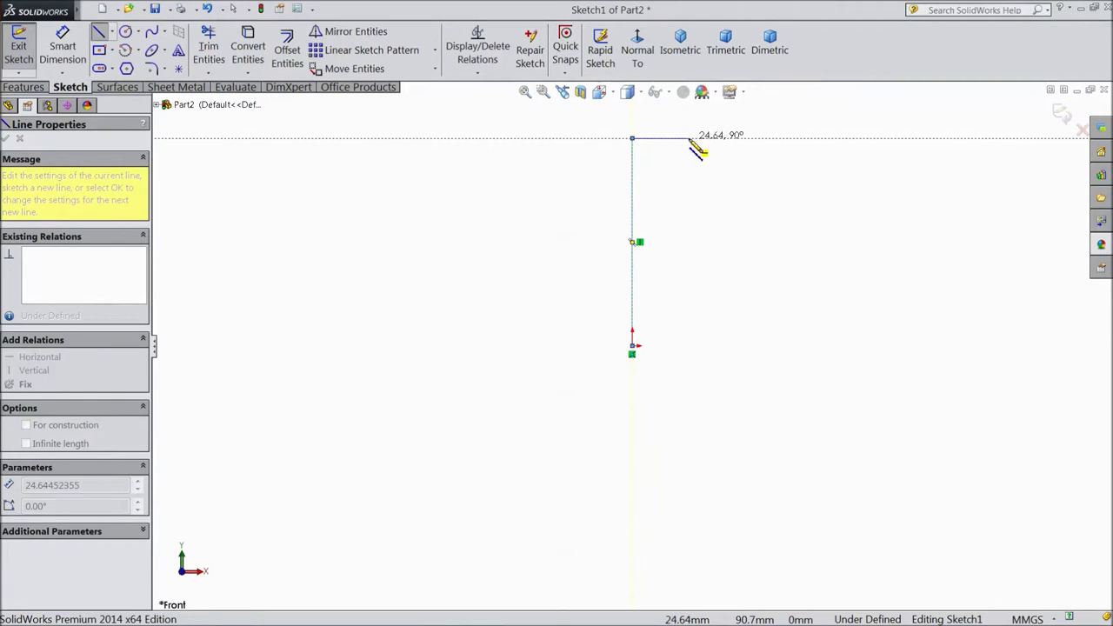
{"action": "left_click", "coordinate": [689, 139]}
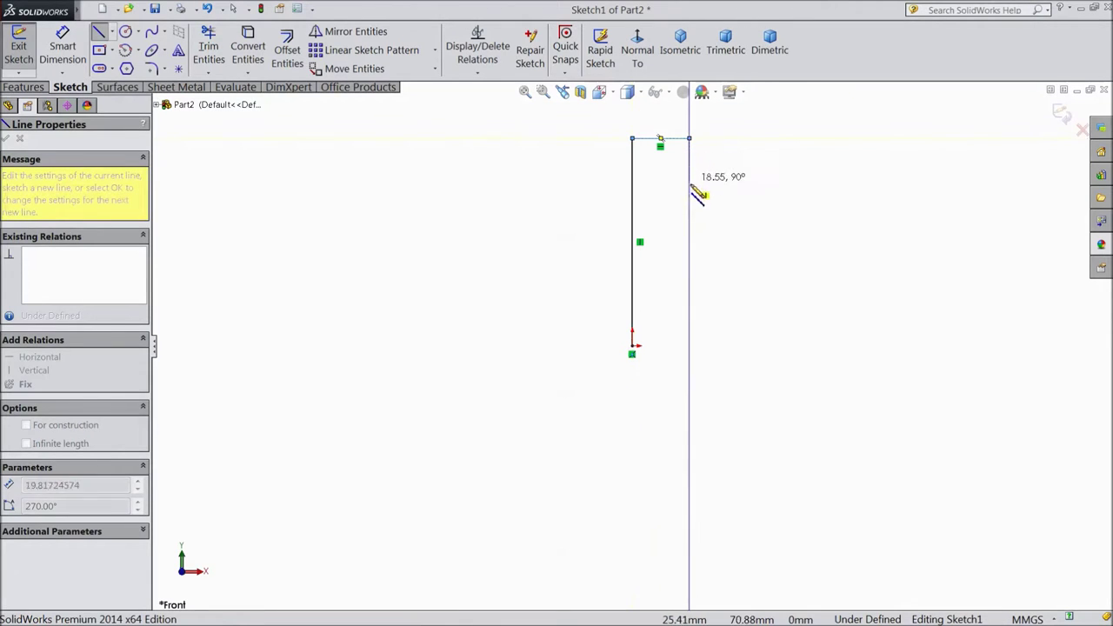
{"action": "left_click", "coordinate": [689, 261]}
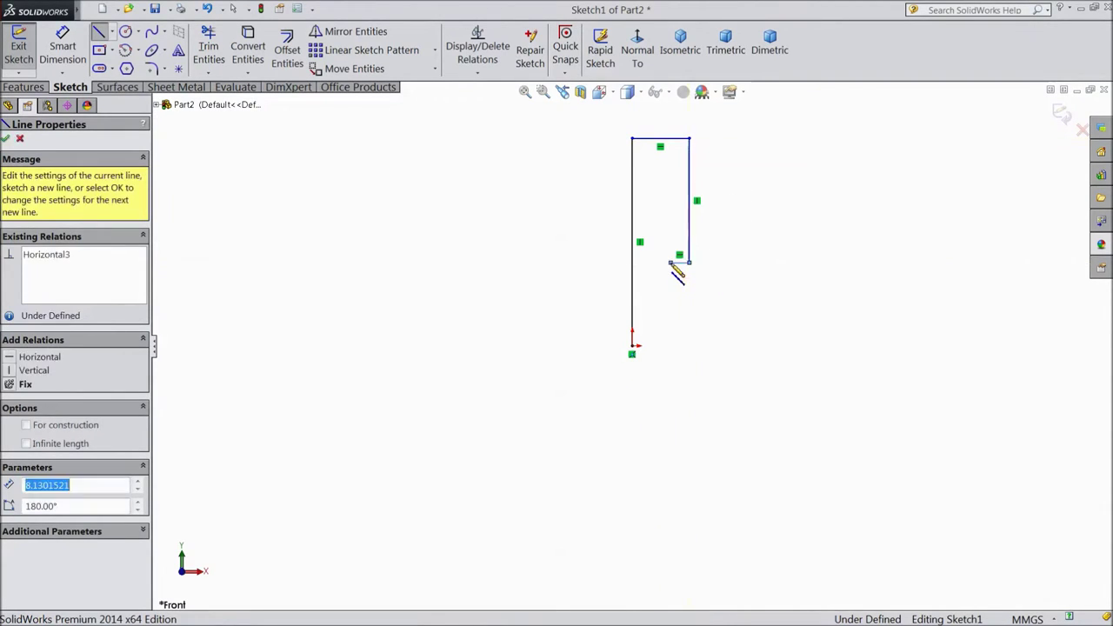
{"action": "left_click", "coordinate": [672, 283]}
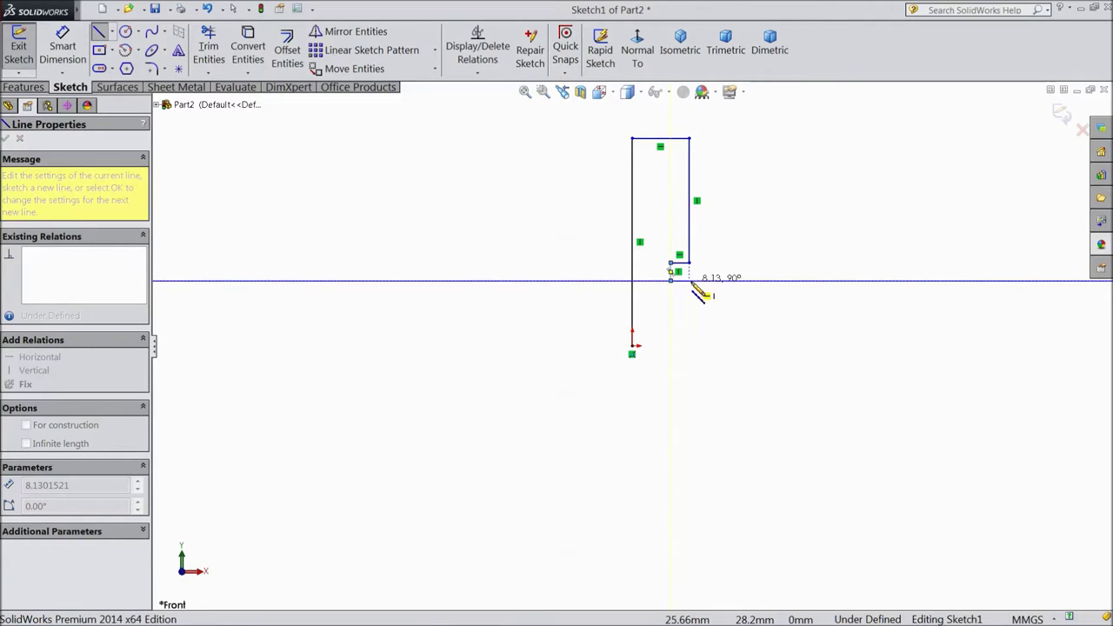
{"action": "left_click", "coordinate": [689, 280]}
{"action": "left_click", "coordinate": [689, 346]}
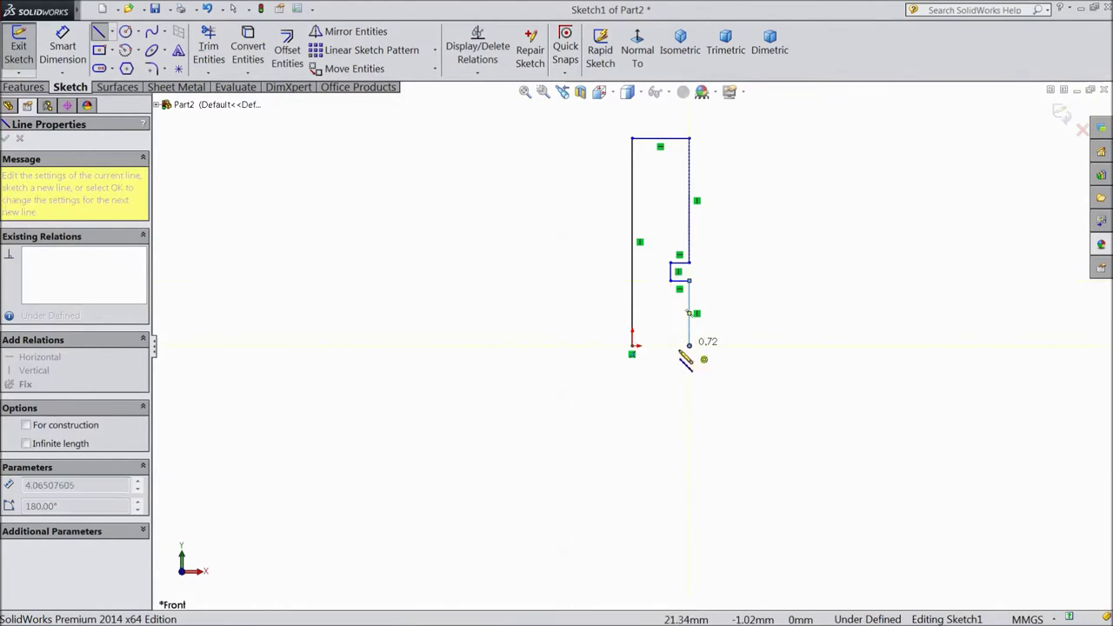
{"action": "left_click", "coordinate": [633, 347]}
{"action": "key", "text": "f"}
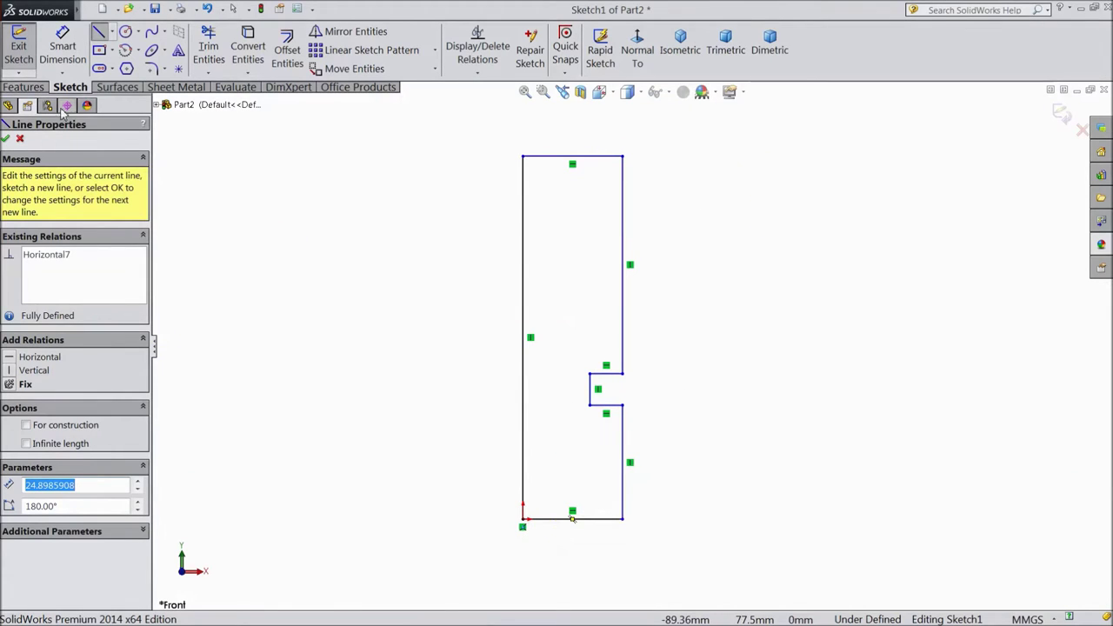
{"action": "left_click", "coordinate": [7, 137]}
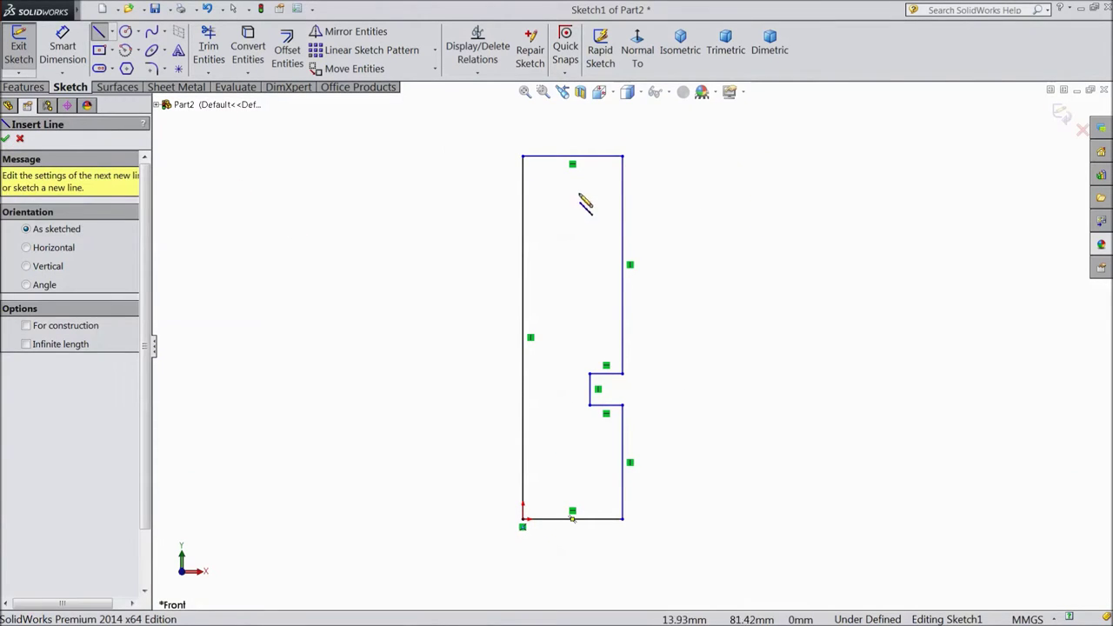
{"action": "left_click", "coordinate": [6, 138]}
Add an Equal relation between the profile's top and bottom horizontal lines
{"action": "left_click", "coordinate": [568, 158]}
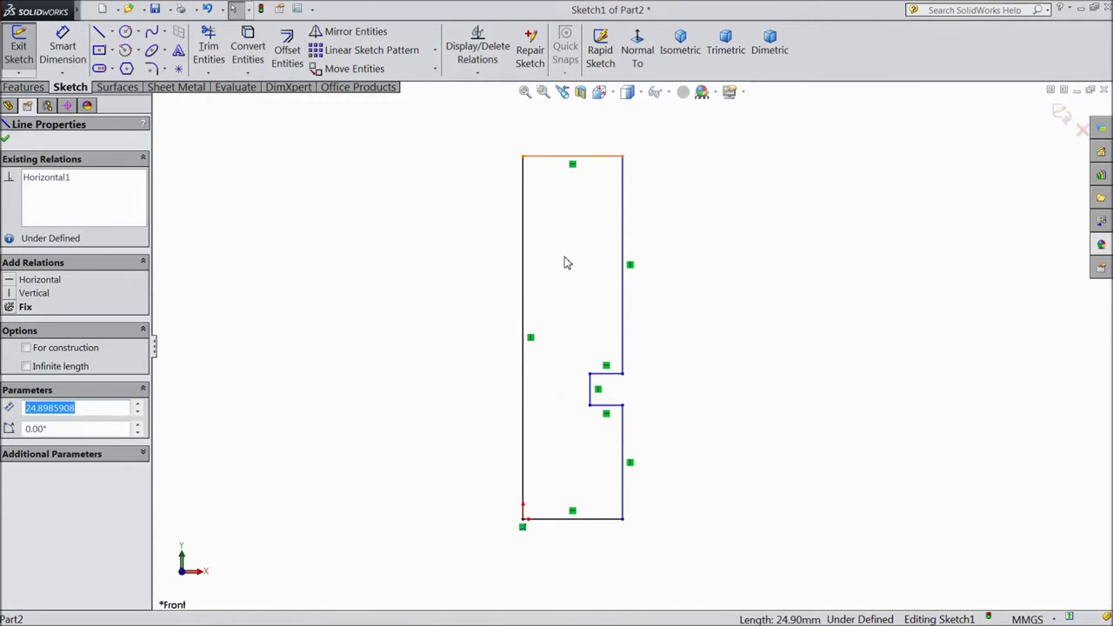
{"action": "left_click", "coordinate": [560, 520], "text": "ctrl"}
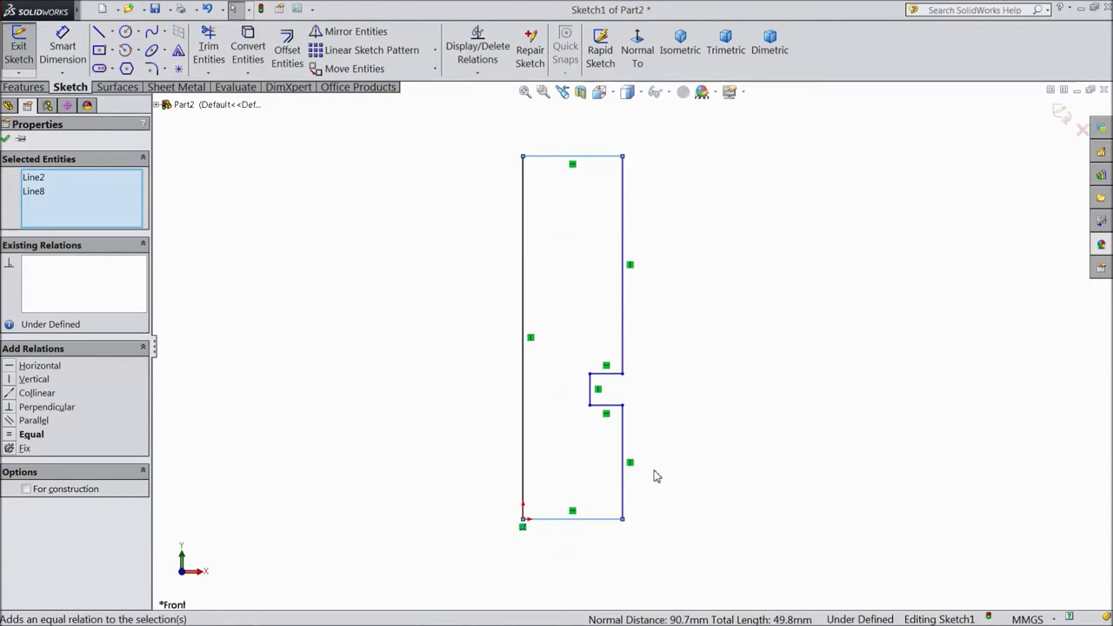
{"action": "left_click", "coordinate": [31, 434]}
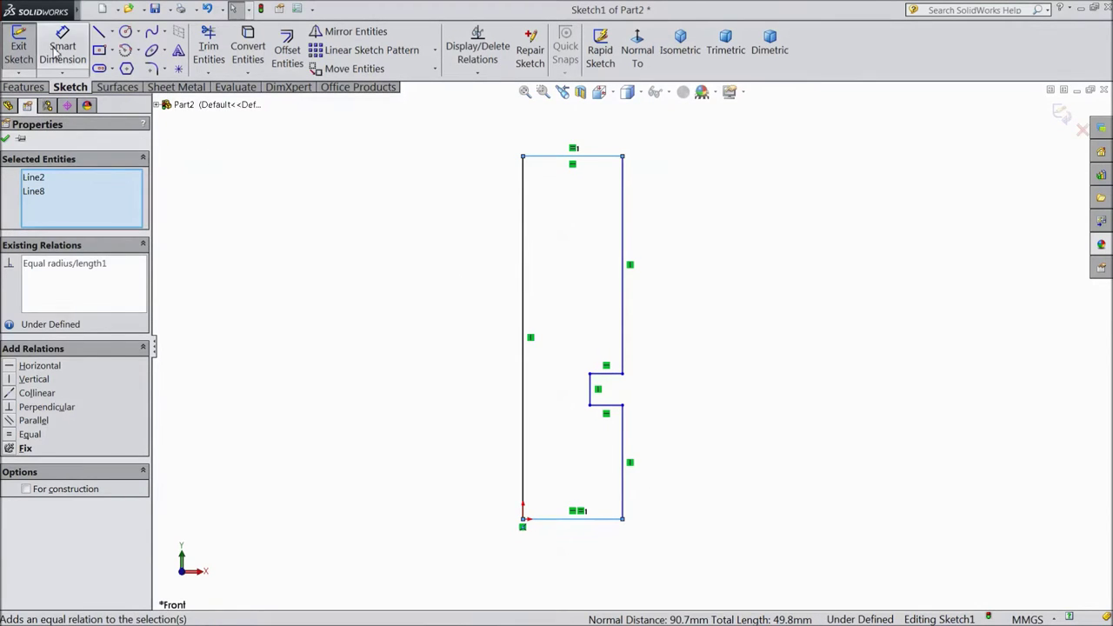
Dimension the profile's long left edge and set its length to 1.5 mm
{"action": "left_click", "coordinate": [61, 47]}
{"action": "left_click", "coordinate": [524, 304]}
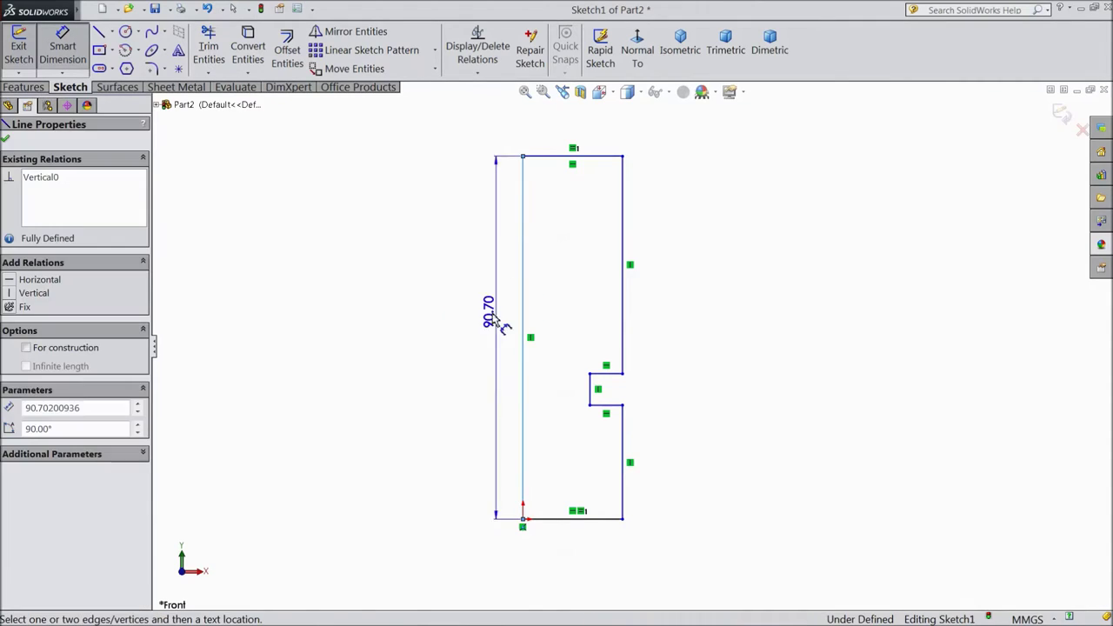
{"action": "left_click", "coordinate": [449, 327]}
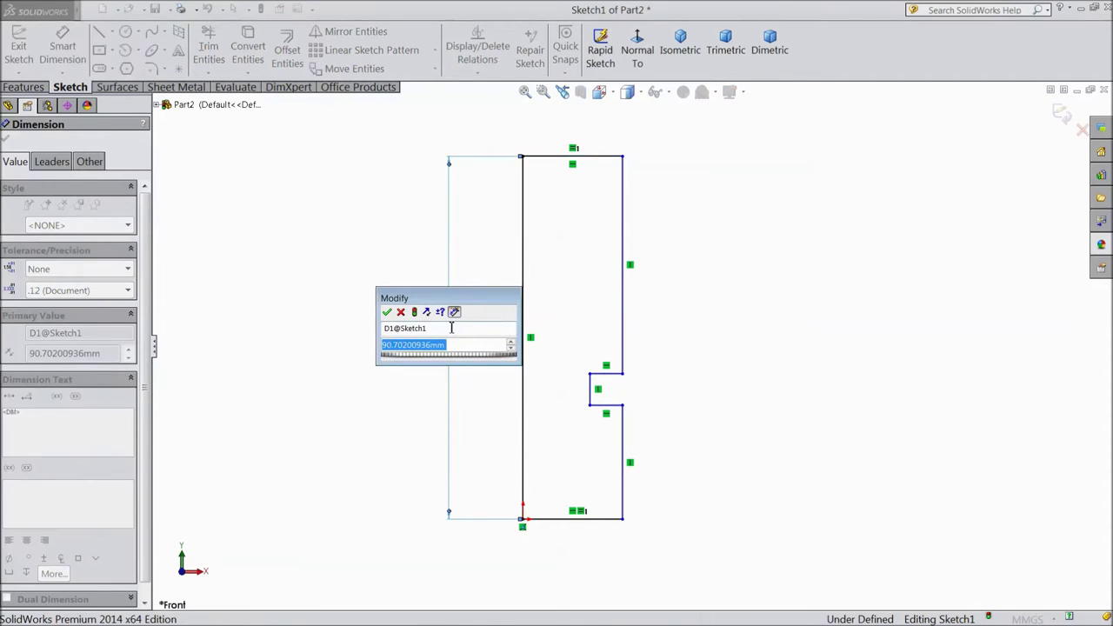
{"action": "type", "text": "1.5"}
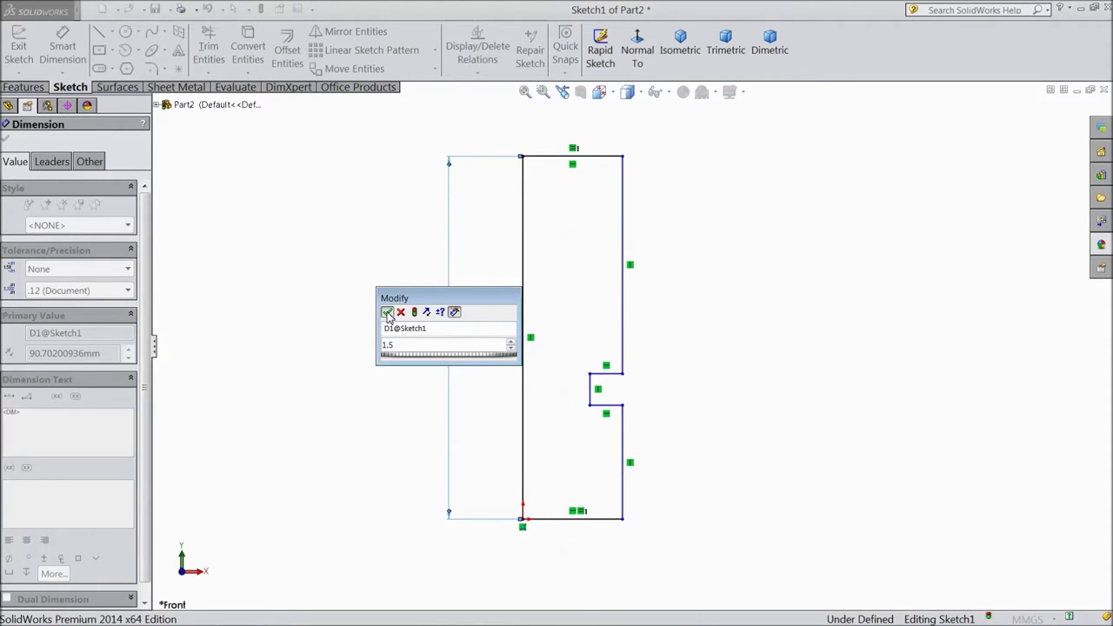
{"action": "left_click", "coordinate": [387, 311]}
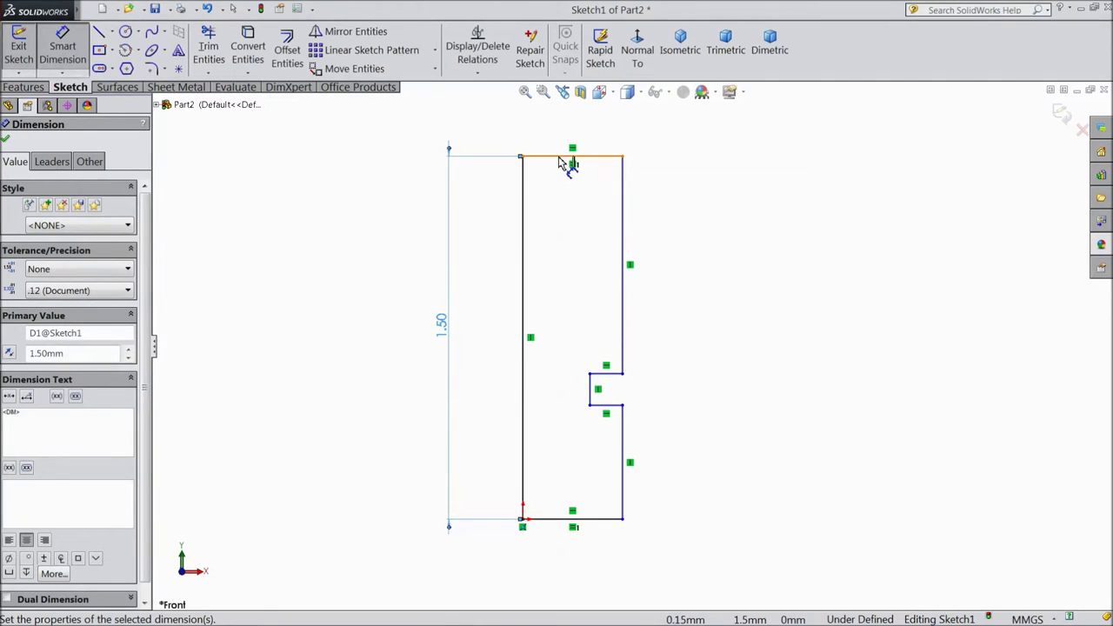
Dimension the profile's top edge as 1.5 mm and change the left edge's length to 6 mm
{"action": "left_click", "coordinate": [563, 159]}
{"action": "left_click", "coordinate": [575, 74]}
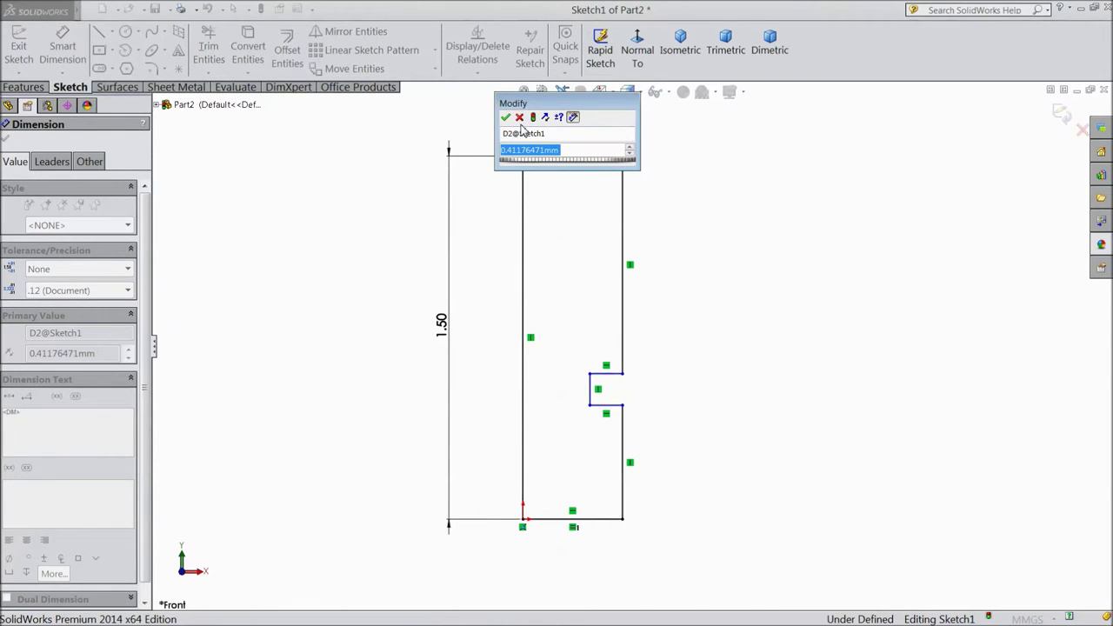
{"action": "type", "text": "1.5"}
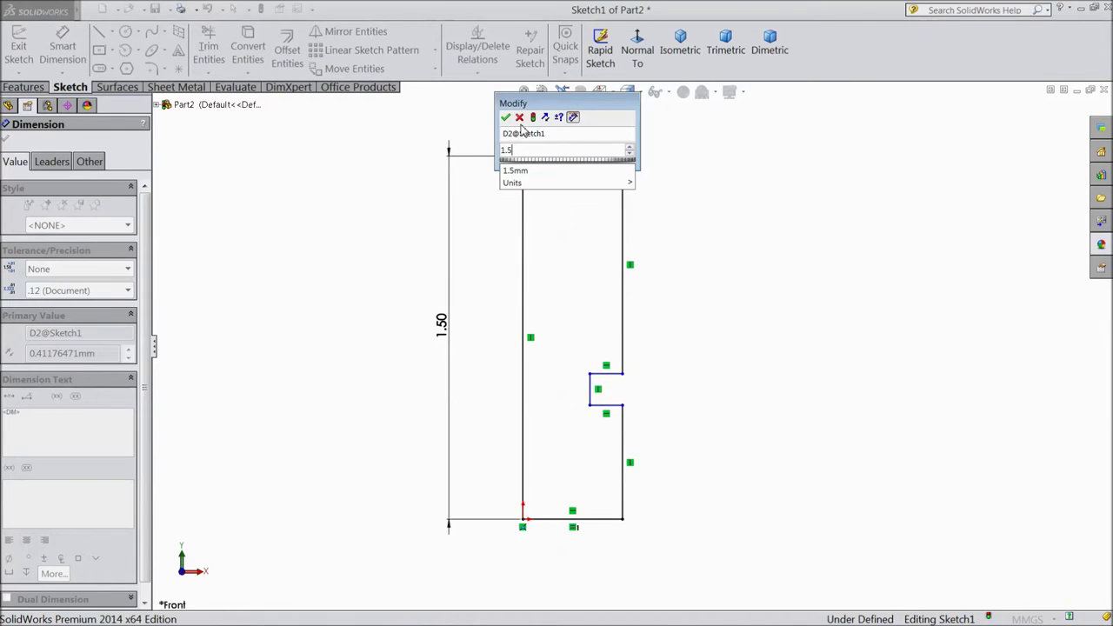
{"action": "left_click", "coordinate": [507, 118]}
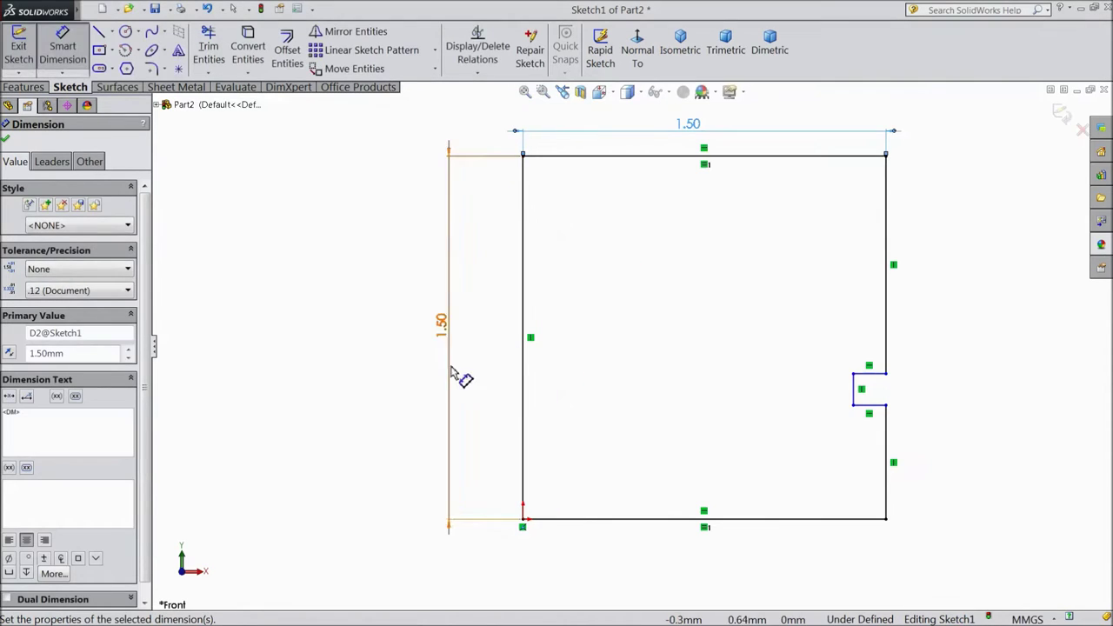
{"action": "double_click", "coordinate": [445, 326]}
{"action": "type", "text": "6"}
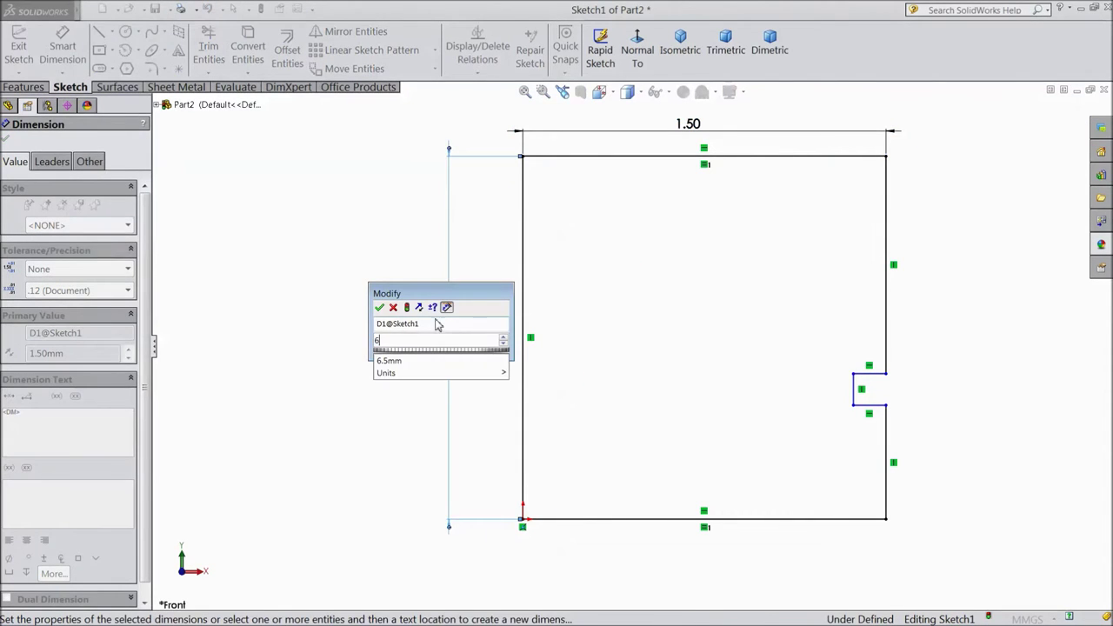
{"action": "left_click", "coordinate": [380, 309]}
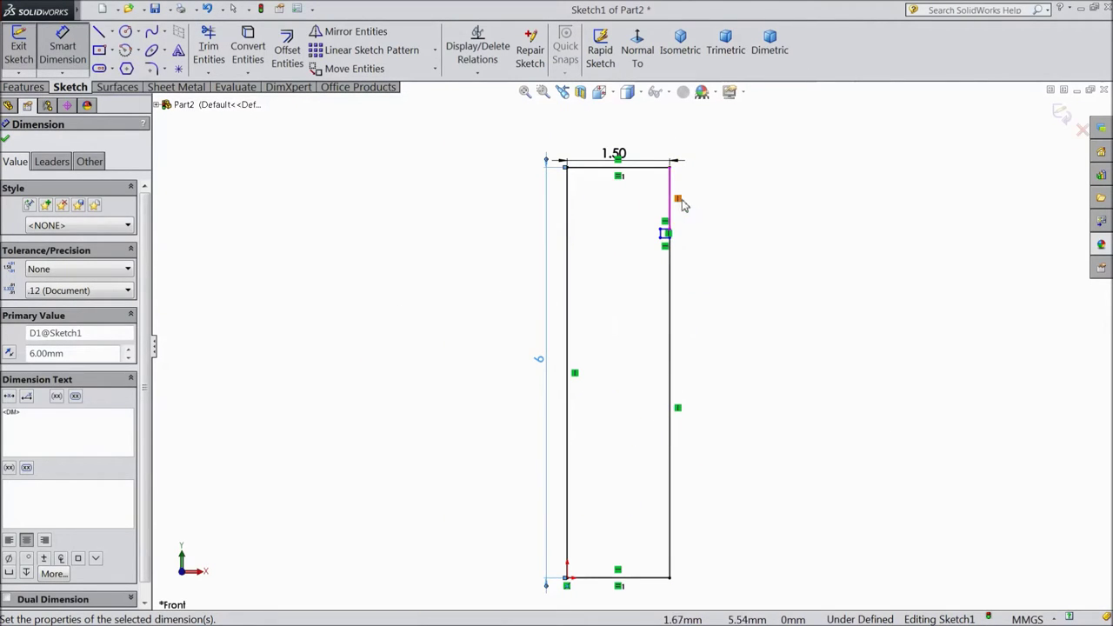
Dimension the right edge above the notch as 4 mm and the right edge below the notch as 1.4 mm
{"action": "left_click", "coordinate": [677, 204]}
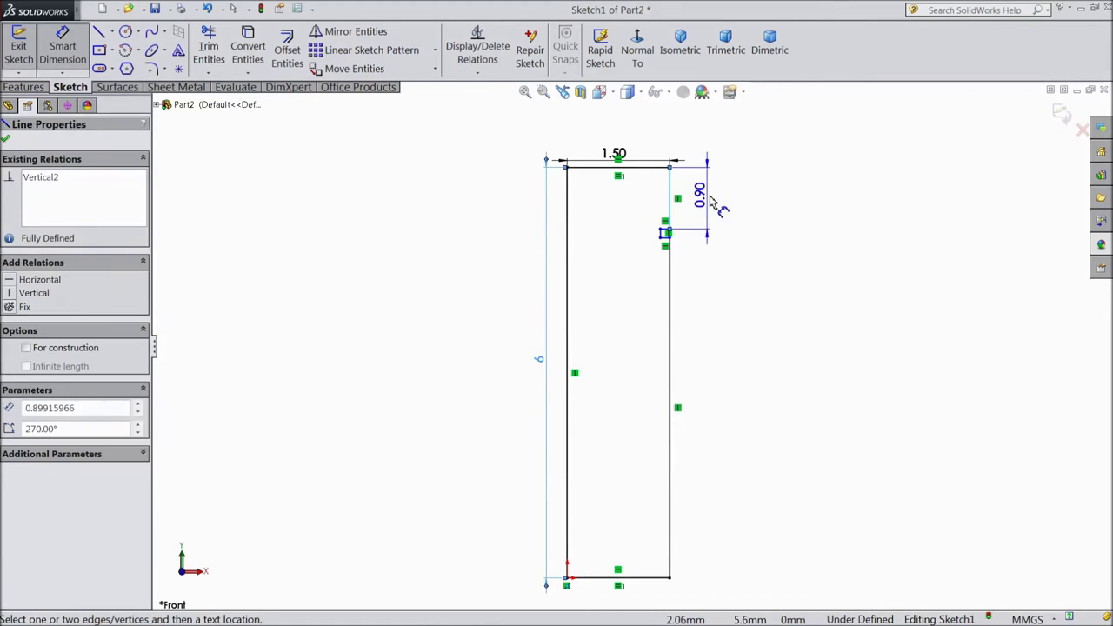
{"action": "left_click", "coordinate": [748, 202]}
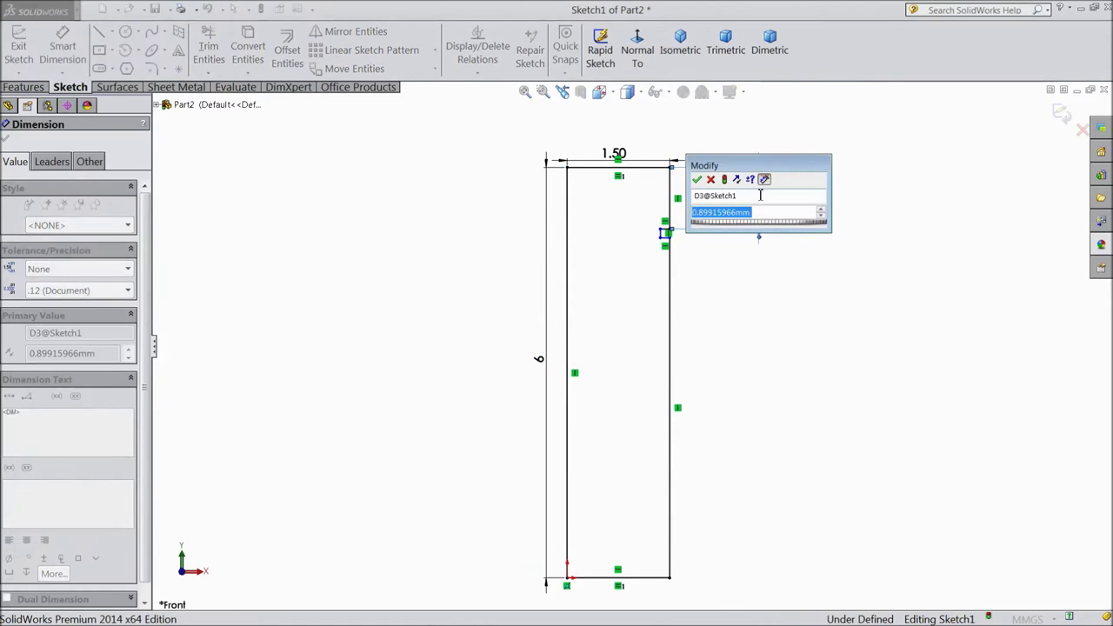
{"action": "type", "text": "4"}
{"action": "left_click", "coordinate": [697, 179]}
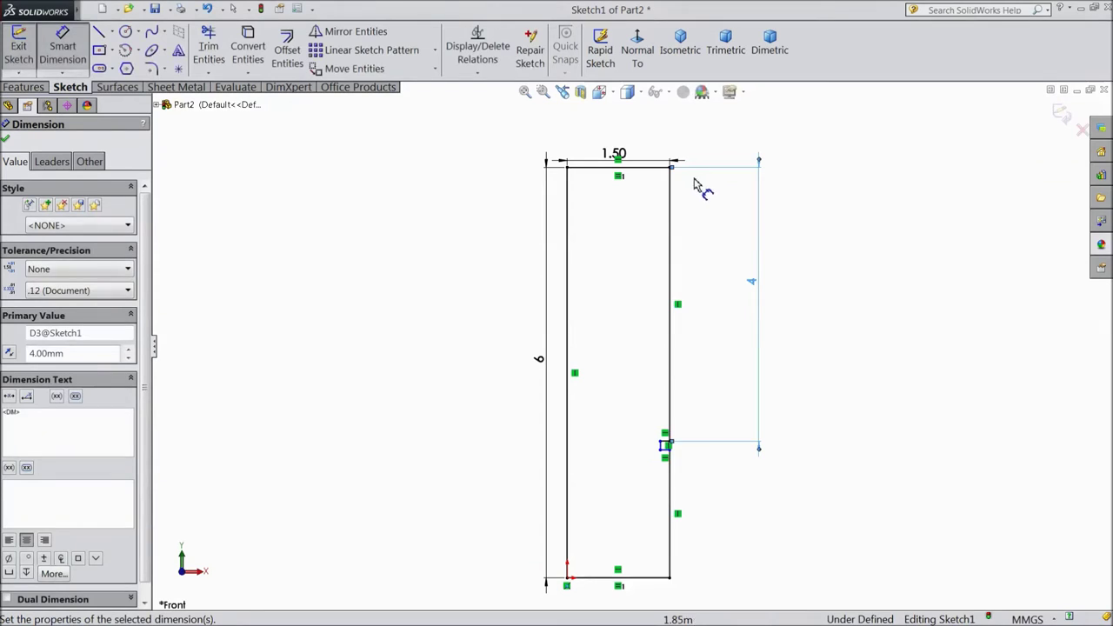
{"action": "left_click", "coordinate": [676, 519]}
{"action": "left_click", "coordinate": [758, 519]}
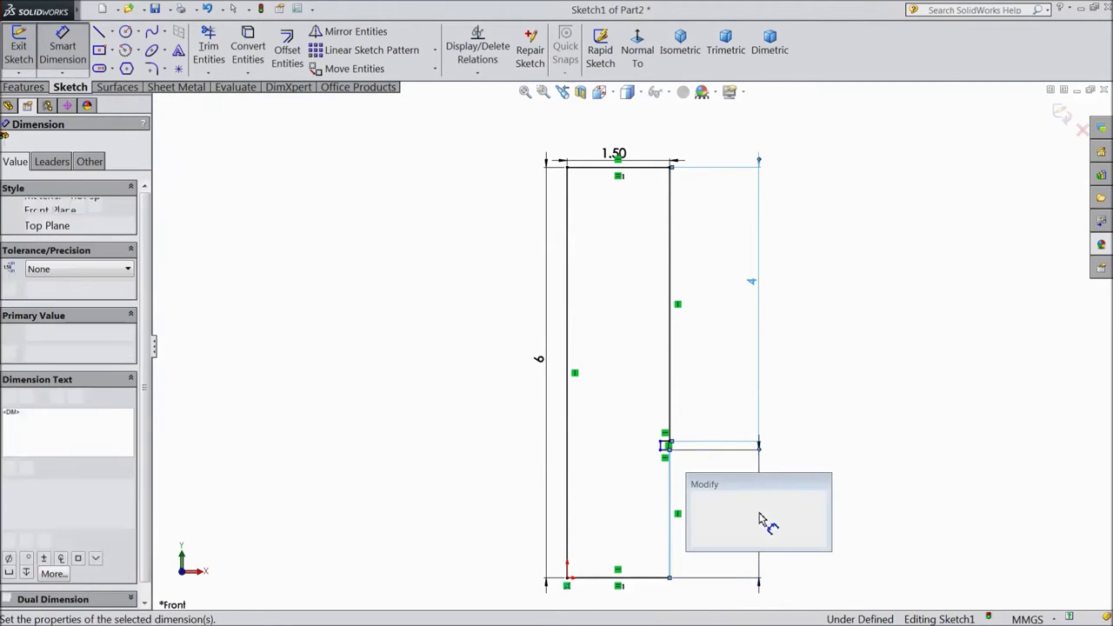
{"action": "type", "text": "1.4"}
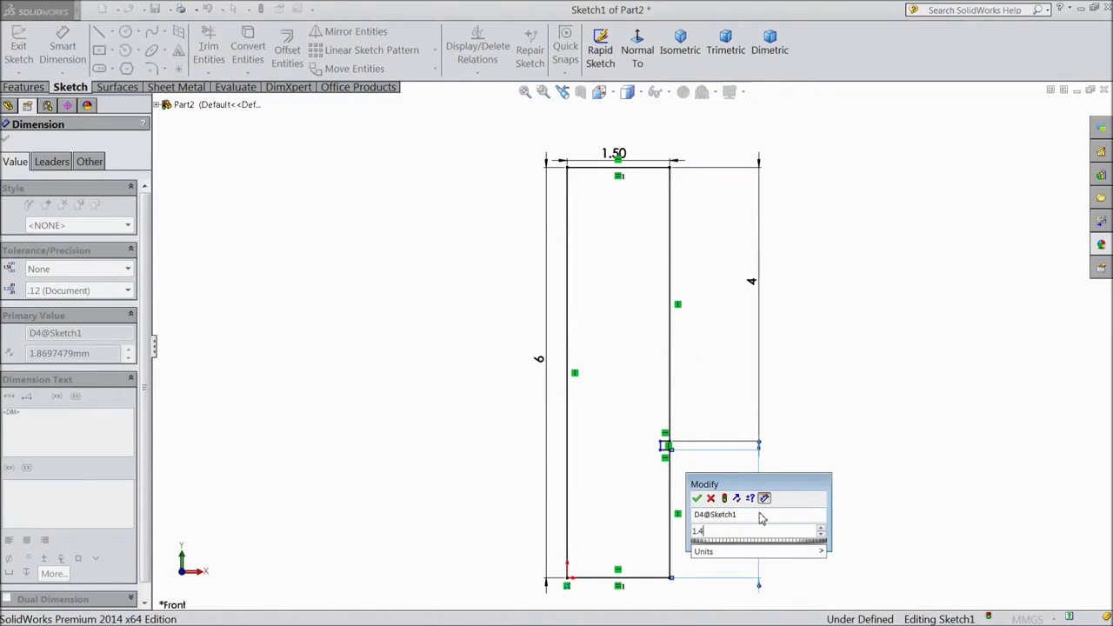
{"action": "left_click", "coordinate": [697, 498]}
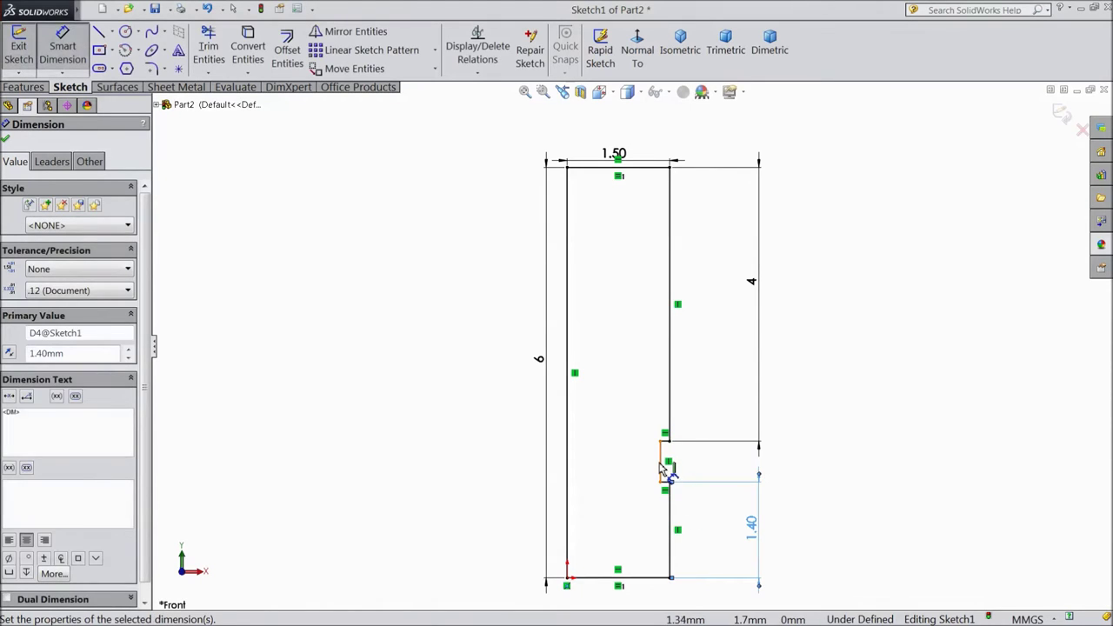
Dimension the distance between the notch's inner vertical line and the profile's left edge as 1.15 mm
{"action": "left_click", "coordinate": [664, 470]}
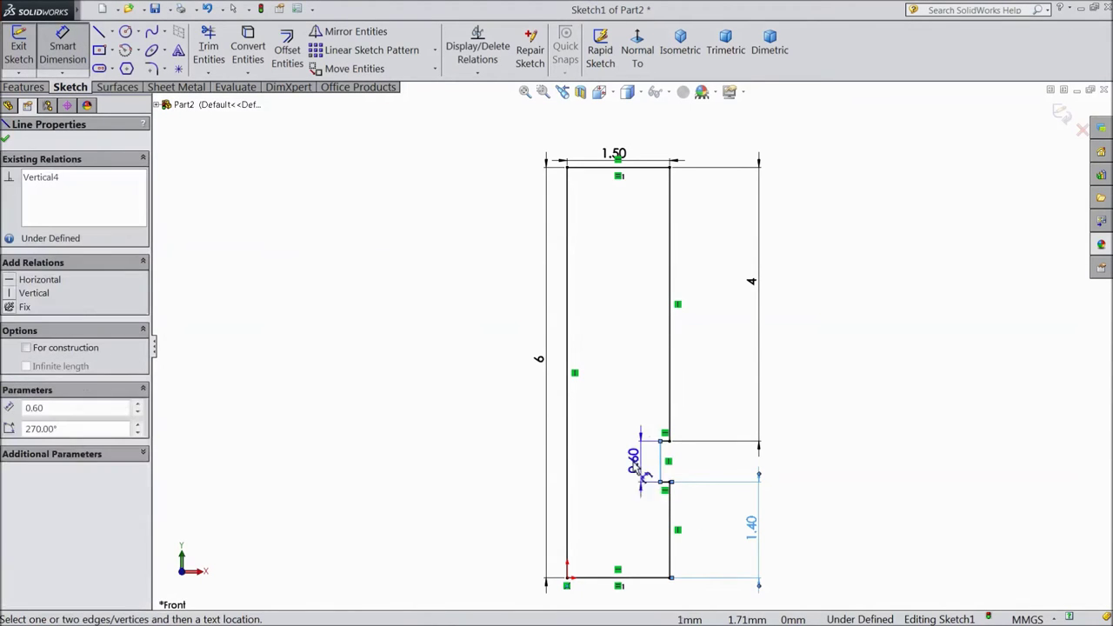
{"action": "left_click", "coordinate": [563, 456]}
{"action": "left_click", "coordinate": [472, 471]}
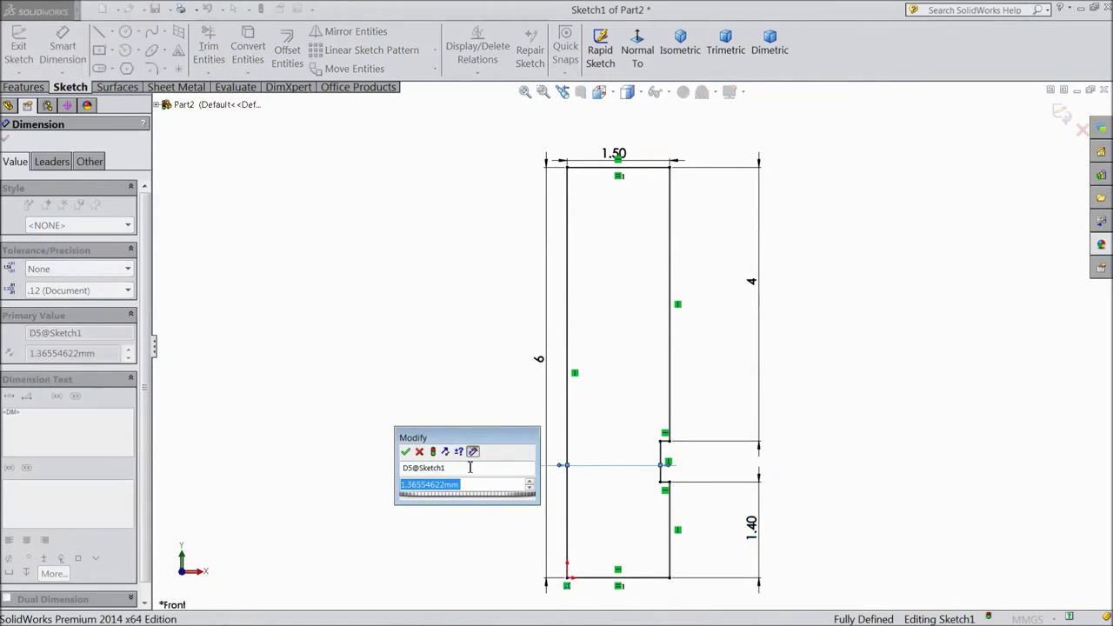
{"action": "type", "text": "1.15"}
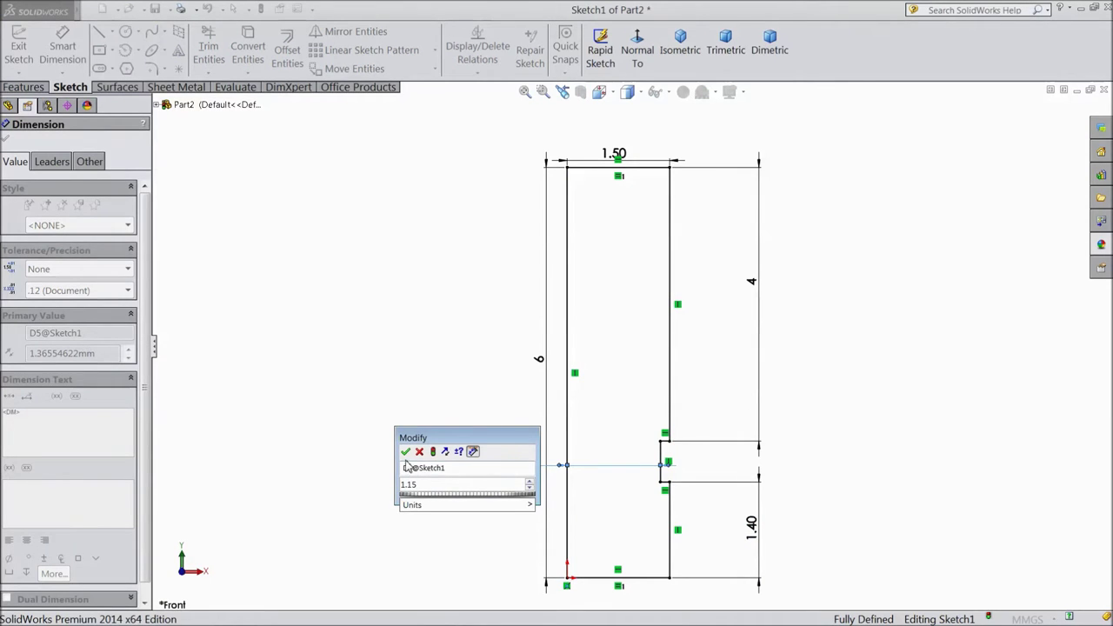
{"action": "key", "text": "Return"}
{"action": "key", "text": "z"}
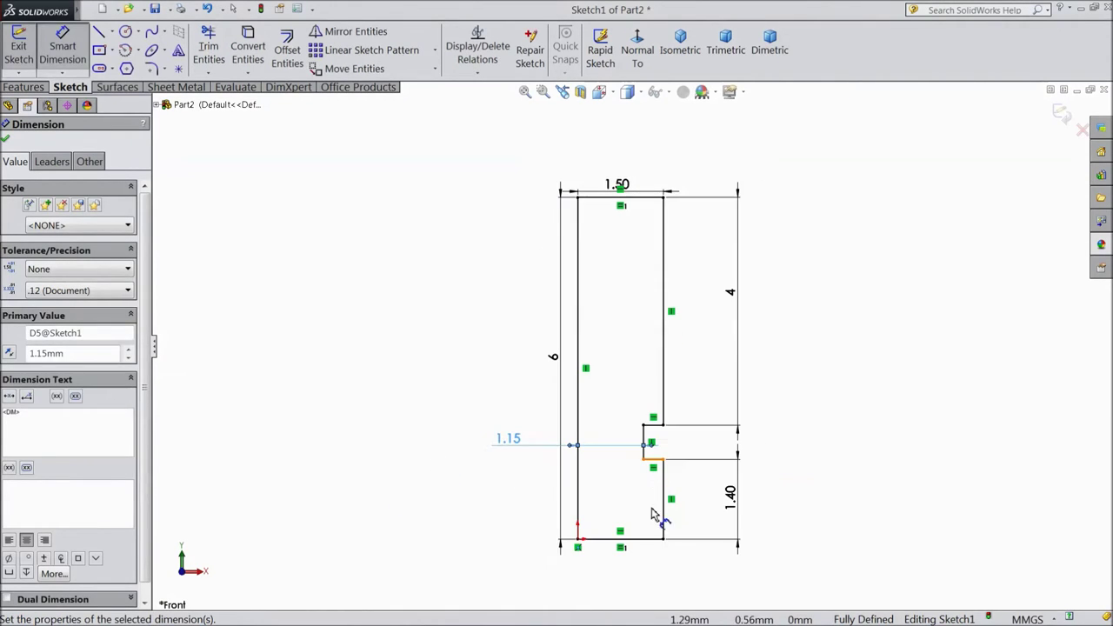
{"action": "scroll", "coordinate": [639, 498], "scroll_direction": "down", "scroll_amount": 1}
{"action": "scroll", "coordinate": [666, 377], "scroll_direction": "up", "scroll_amount": 1}
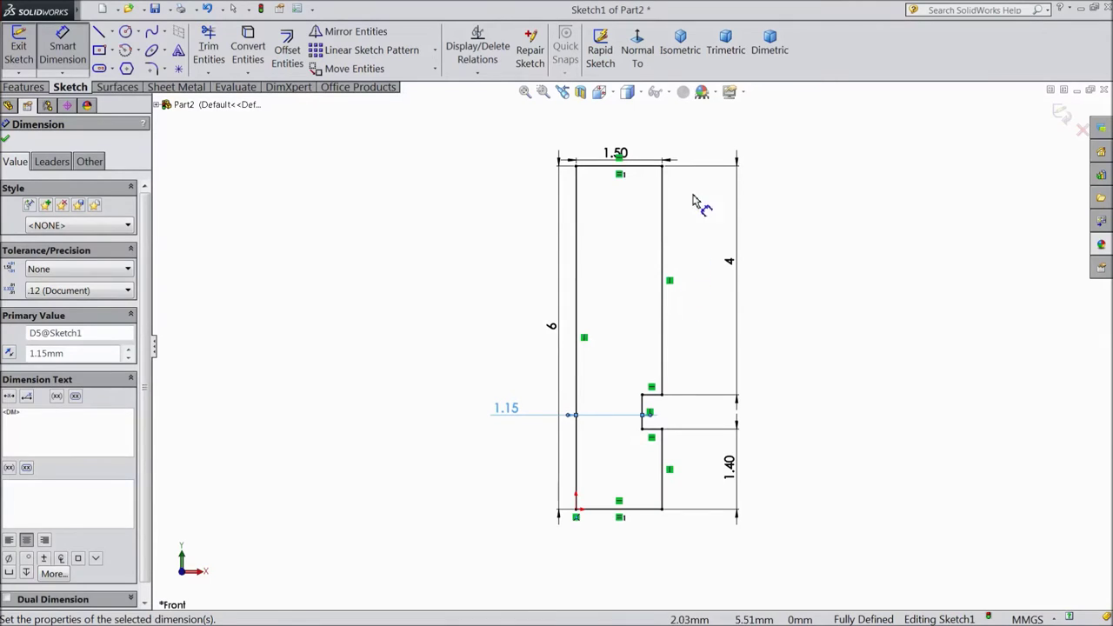
{"action": "scroll", "coordinate": [695, 192], "scroll_direction": "down", "scroll_amount": 1}
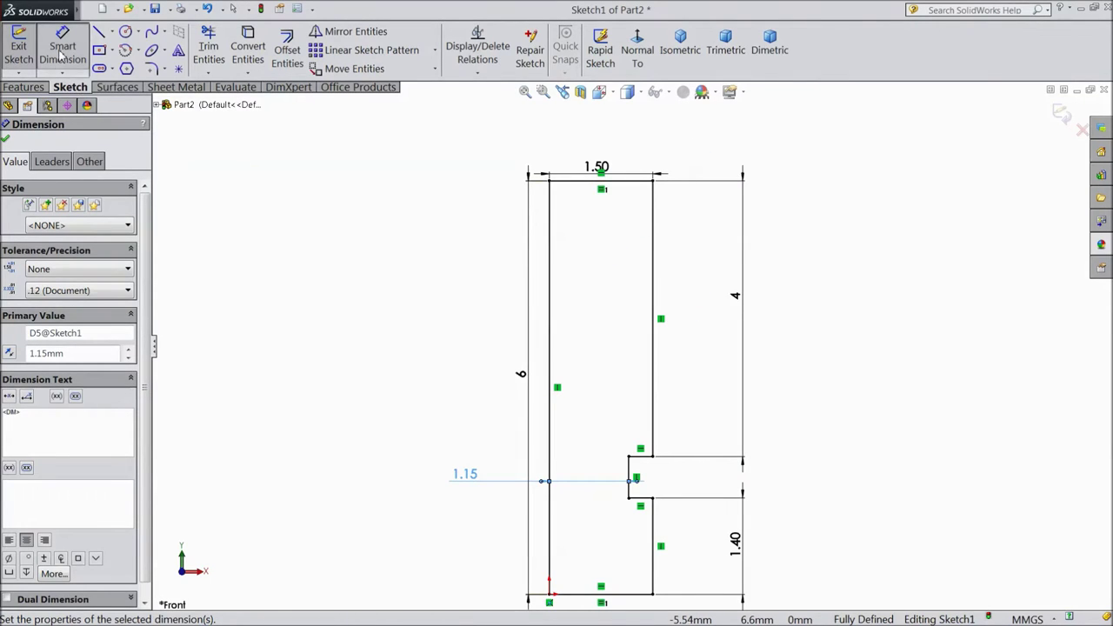
Sketch a circle of about 2.27 mm radius centred on the profile's top-left corner
{"action": "left_click", "coordinate": [126, 33]}
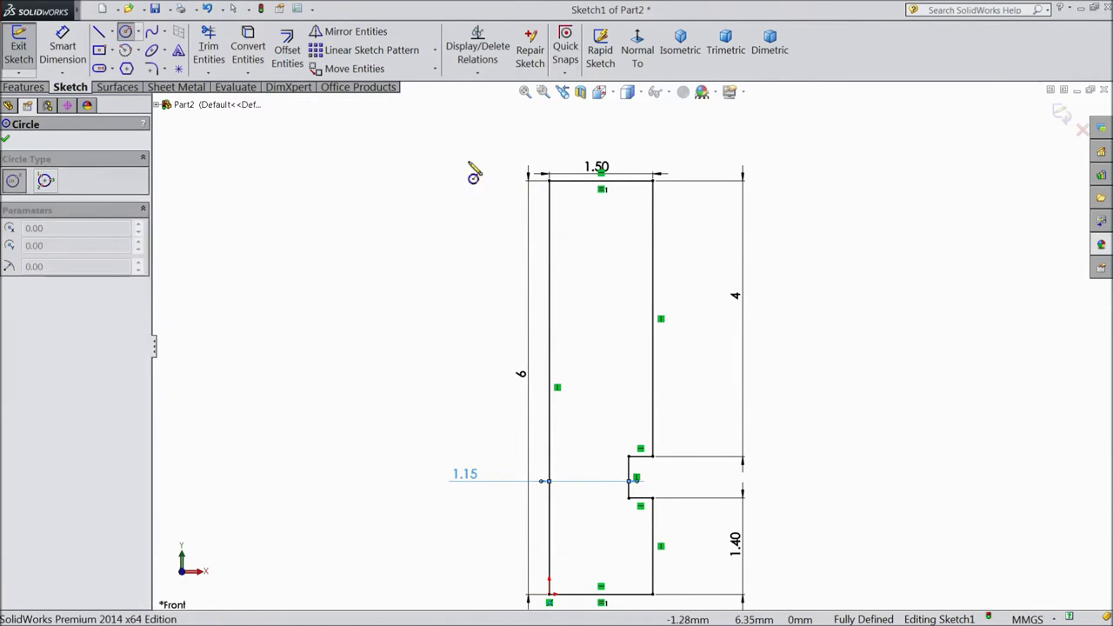
{"action": "left_click", "coordinate": [548, 180]}
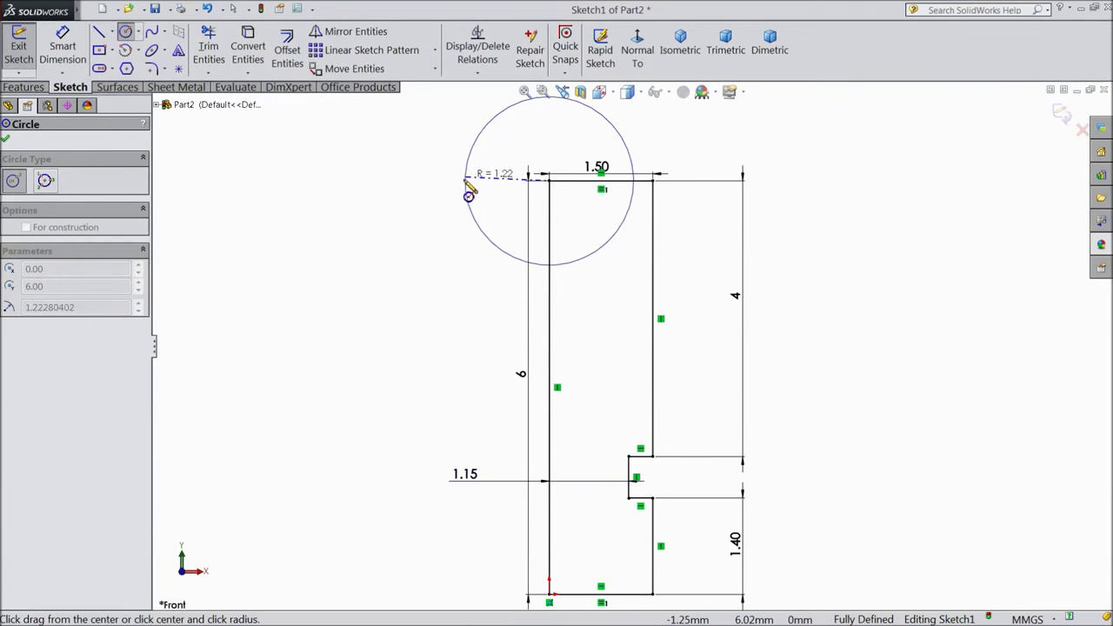
{"action": "left_click", "coordinate": [407, 251]}
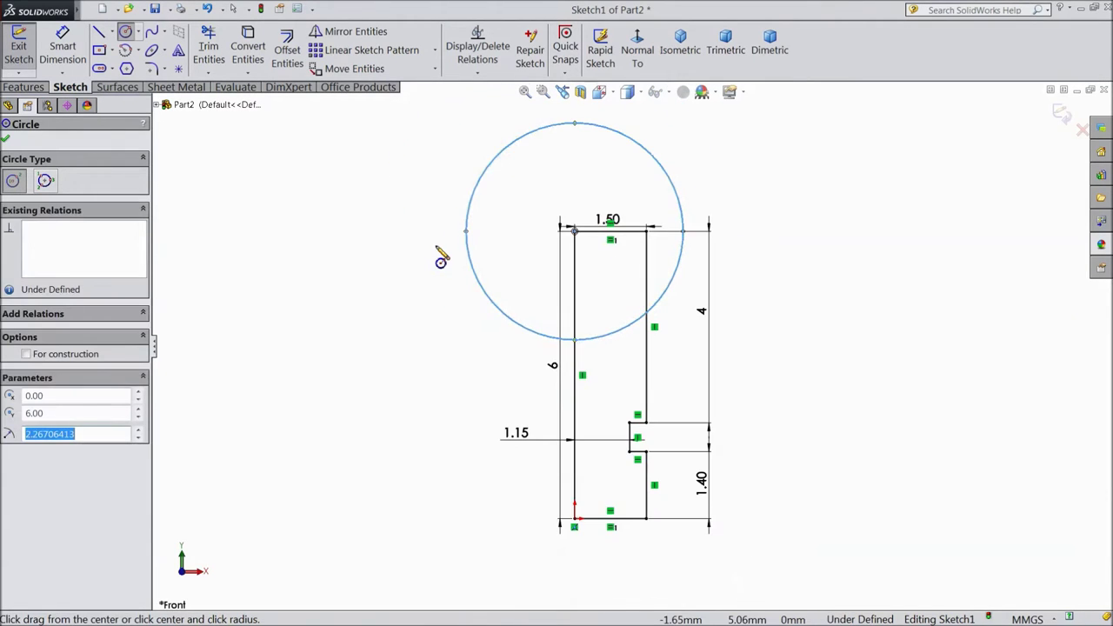
Dimension the circle's diameter as 4 mm
{"action": "key", "text": "d"}
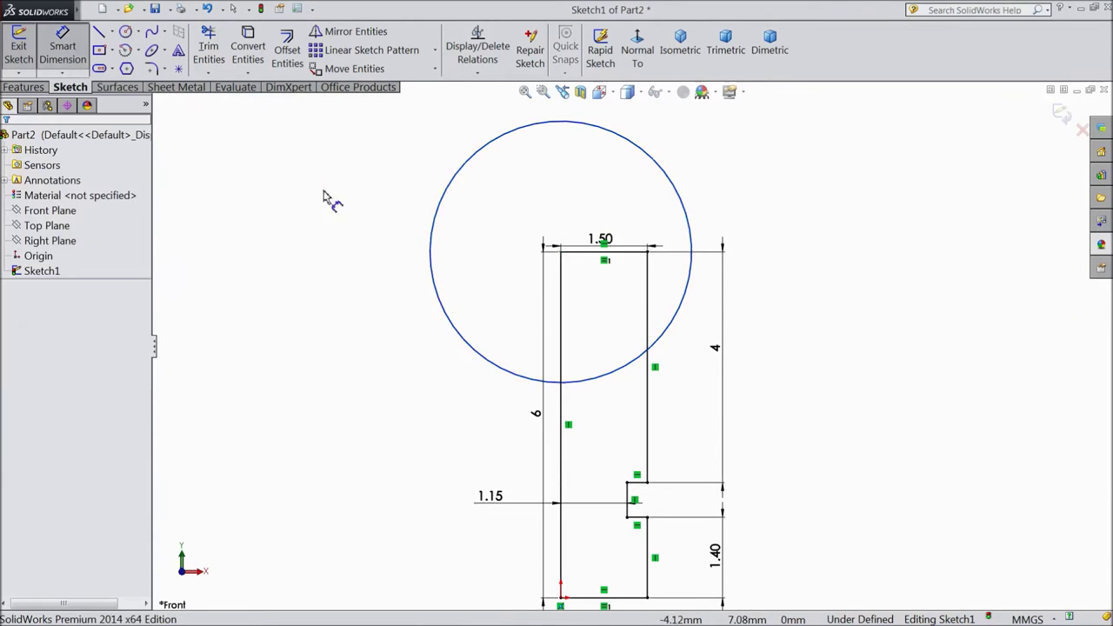
{"action": "left_click", "coordinate": [445, 305]}
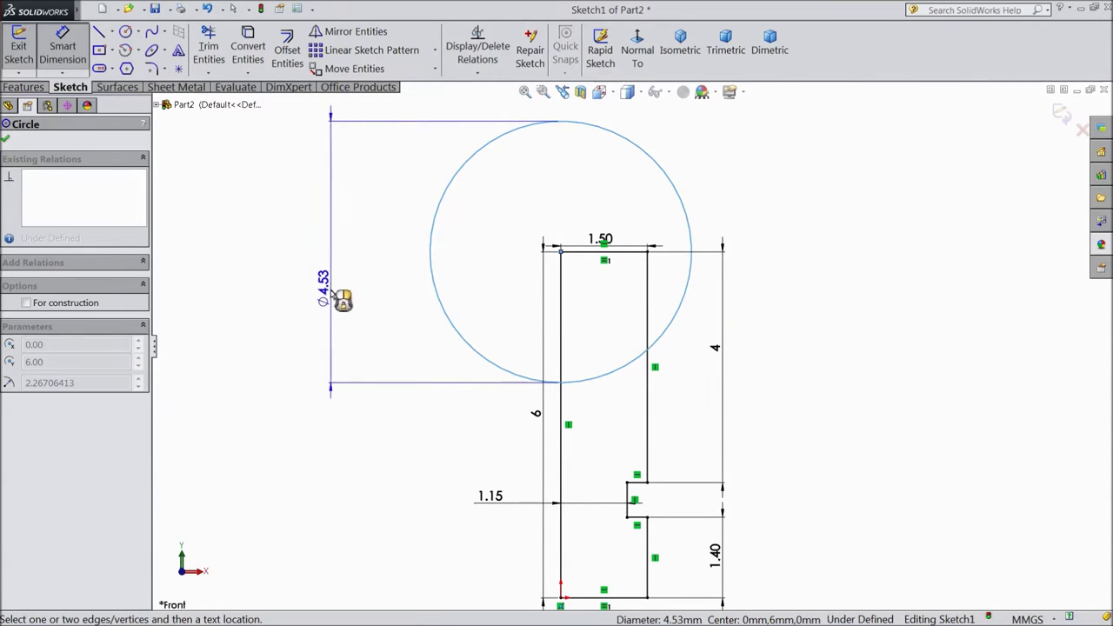
{"action": "left_click", "coordinate": [320, 276]}
{"action": "type", "text": "4"}
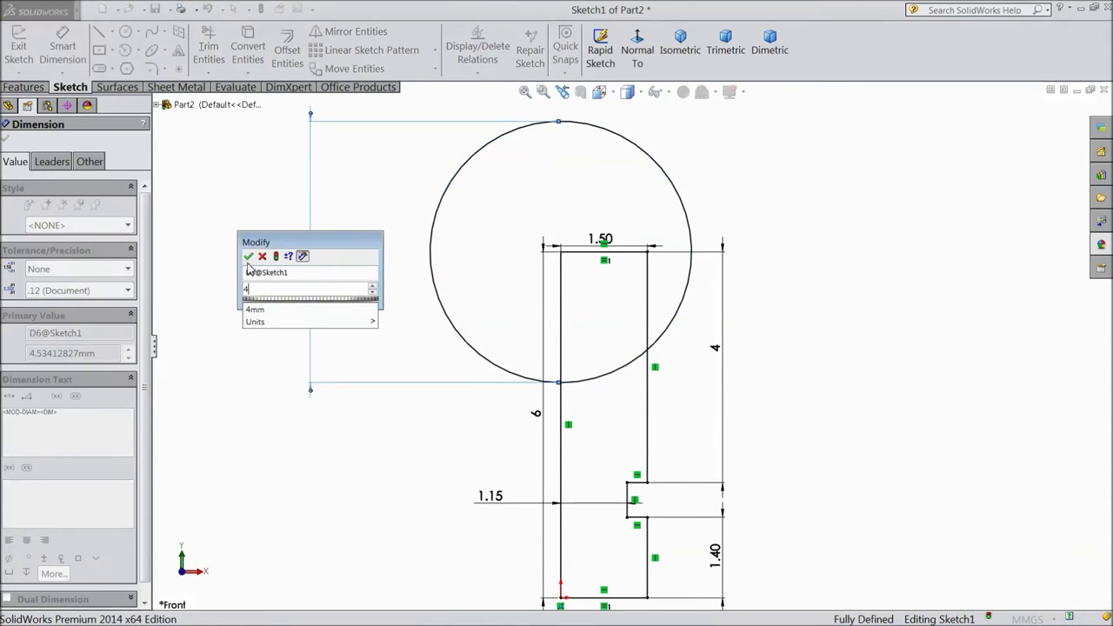
{"action": "left_click", "coordinate": [250, 257]}
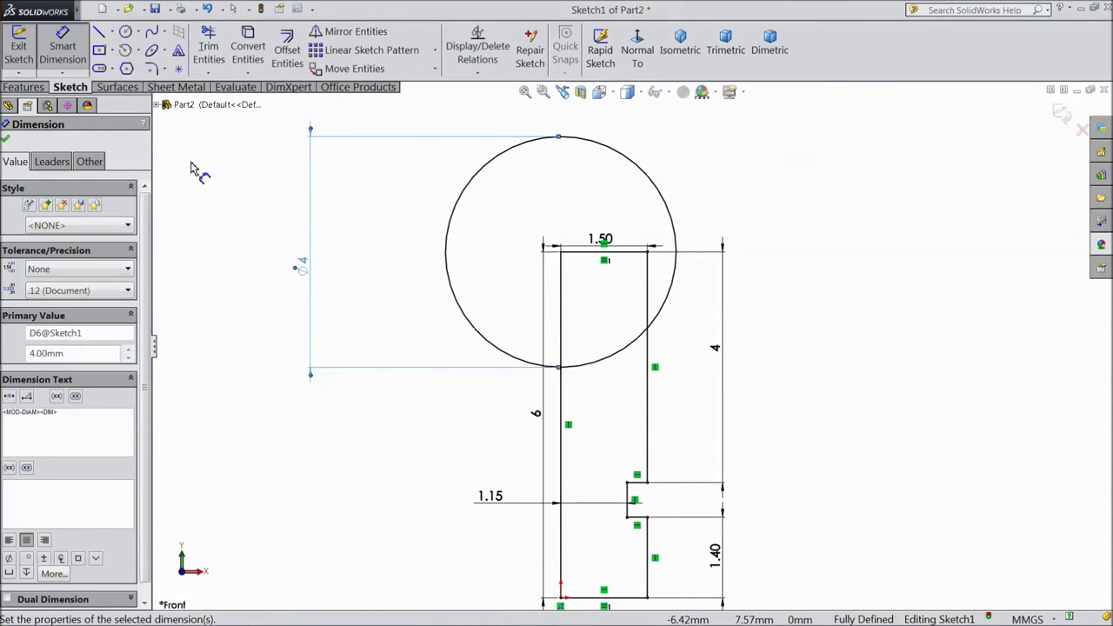
Draw a short horizontal line from the profile's top-right corner to the circle
{"action": "left_click", "coordinate": [99, 31]}
{"action": "left_click", "coordinate": [674, 251]}
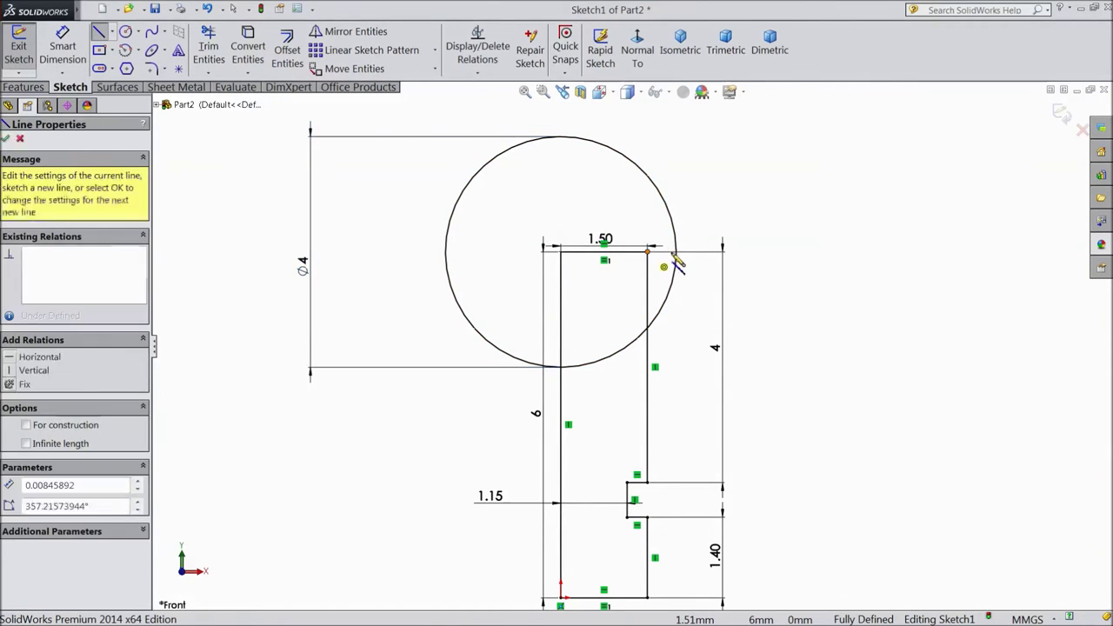
{"action": "key", "text": "Escape"}
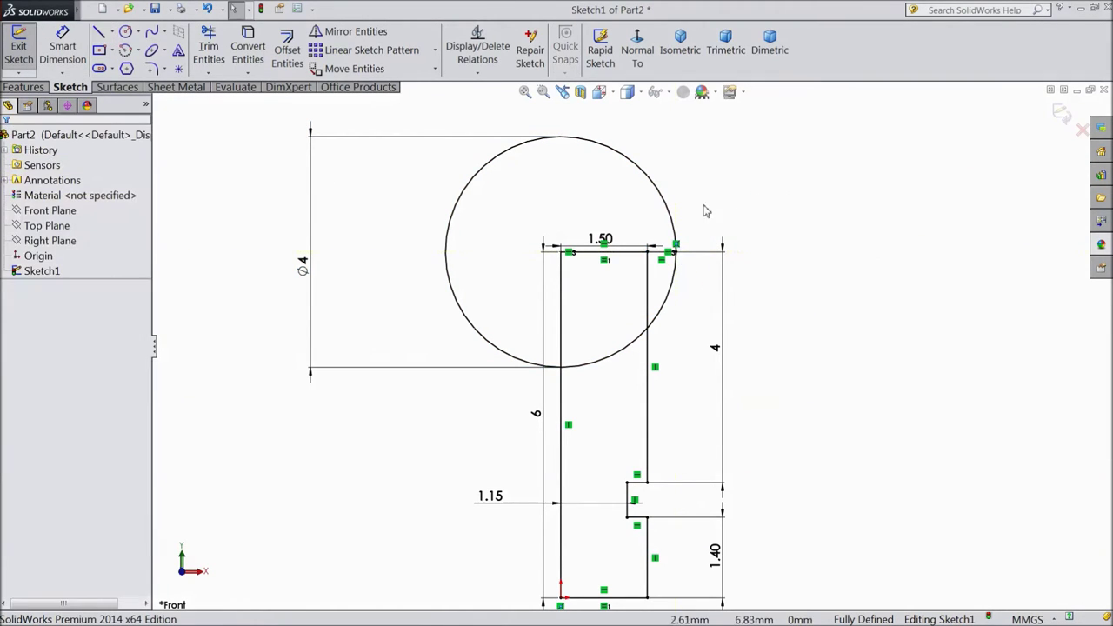
Draw a horizontal line across the upper part of the circle, extending past it on both sides
{"action": "left_click", "coordinate": [99, 33]}
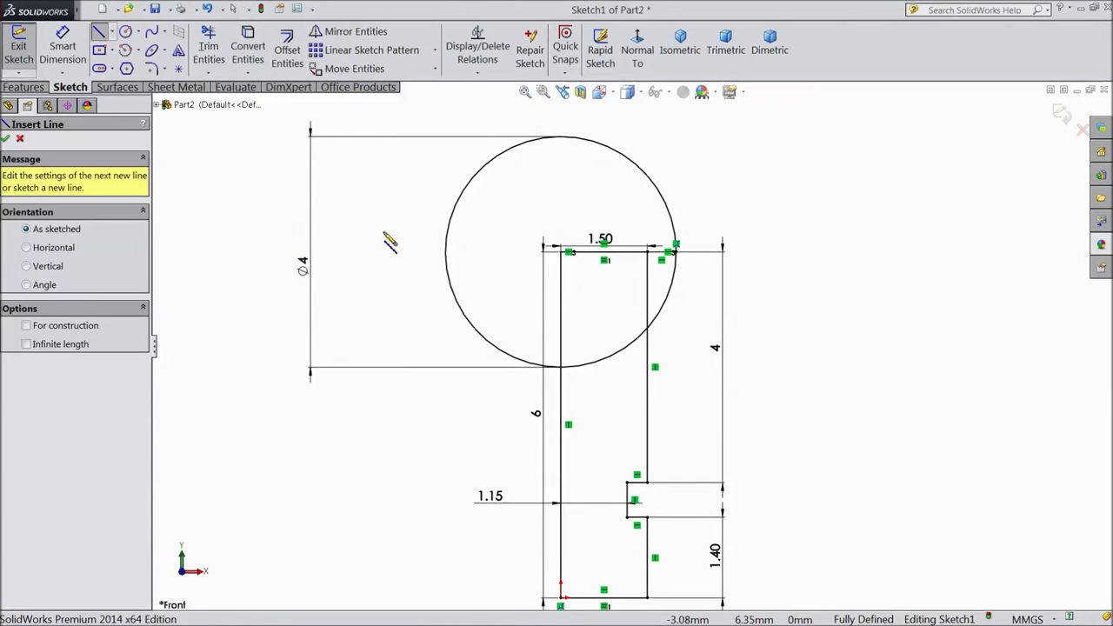
{"action": "left_click", "coordinate": [415, 184]}
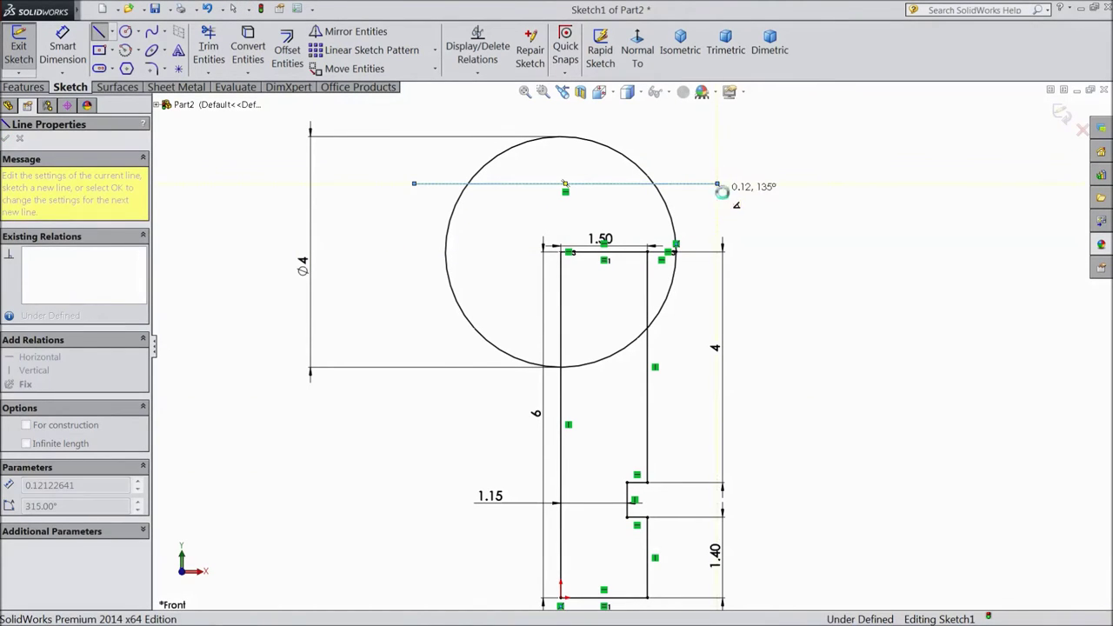
{"action": "left_click", "coordinate": [718, 184]}
{"action": "key", "text": "Escape"}
Dimension the distance between the upper horizontal line and the profile's top edge as 1.5 mm
{"action": "left_click", "coordinate": [62, 50]}
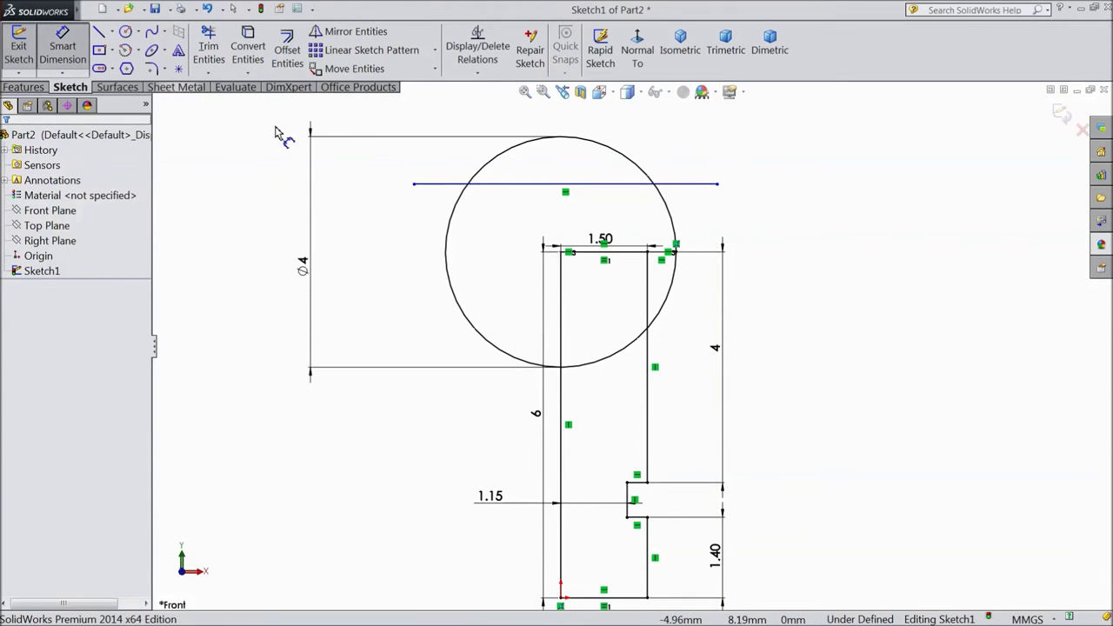
{"action": "left_click", "coordinate": [517, 183]}
{"action": "left_click", "coordinate": [600, 253]}
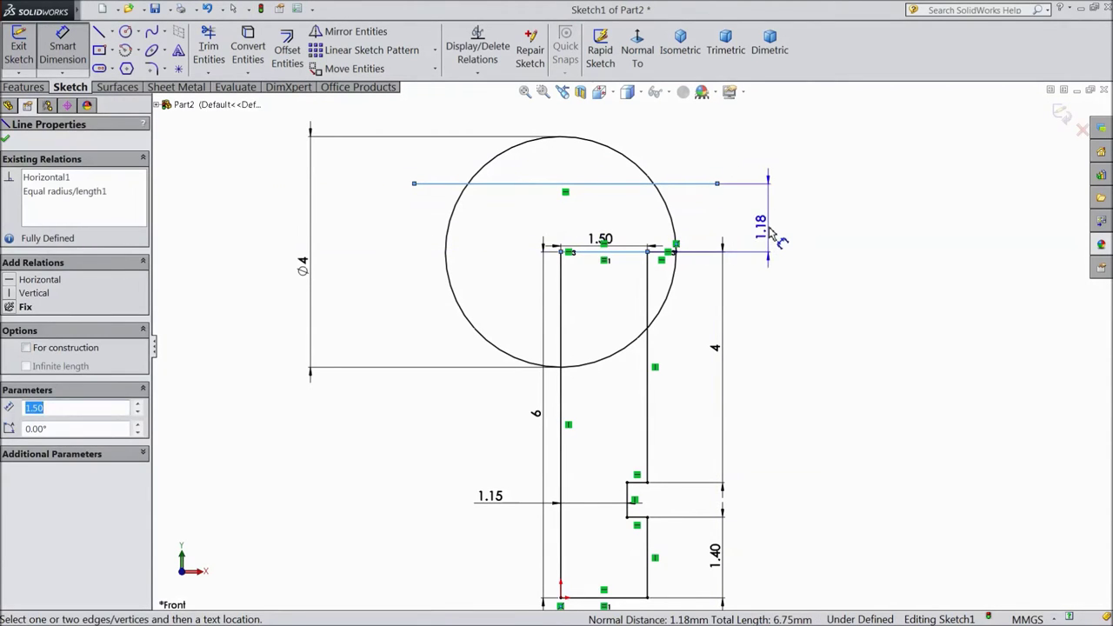
{"action": "left_click", "coordinate": [769, 225]}
{"action": "type", "text": "1.5"}
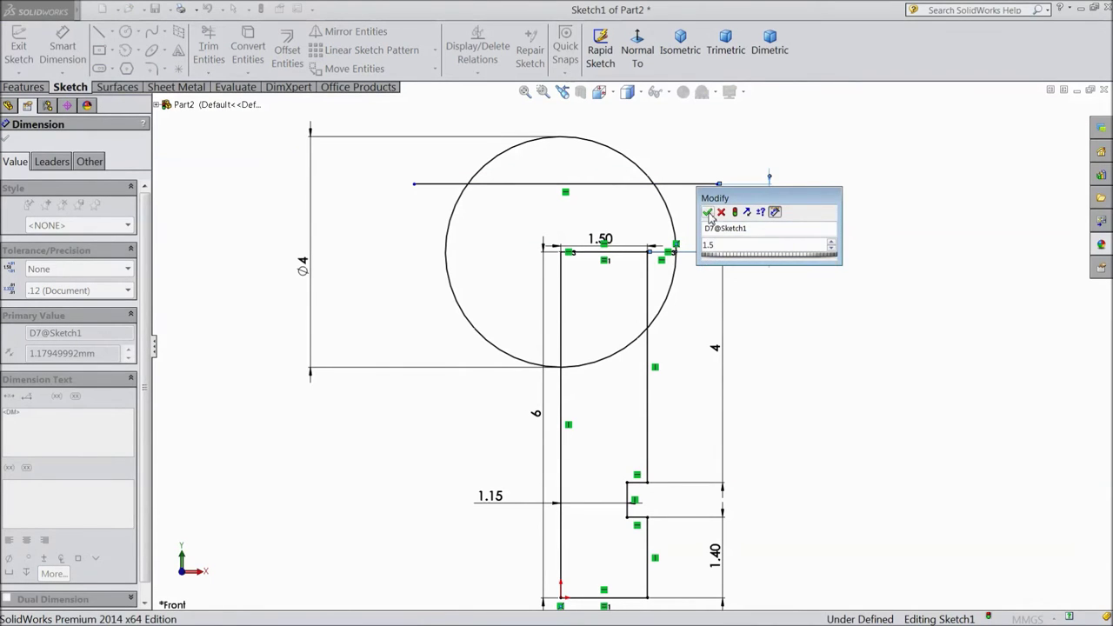
{"action": "left_click", "coordinate": [709, 212]}
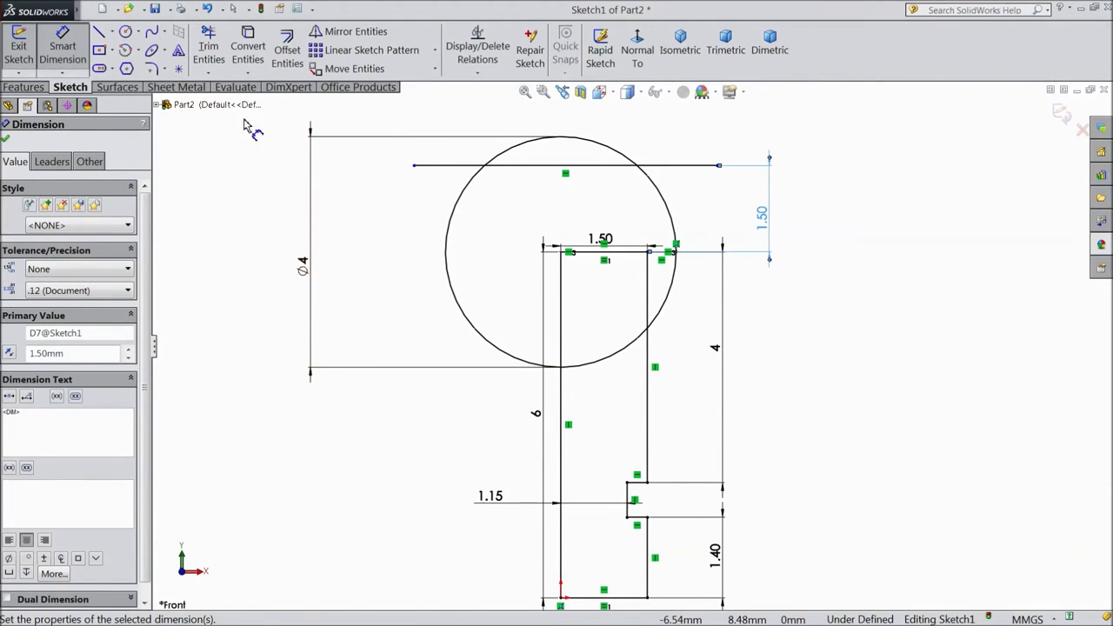
Draw a vertical line from the circle's centre up to the upper horizontal line
{"action": "left_click", "coordinate": [101, 33]}
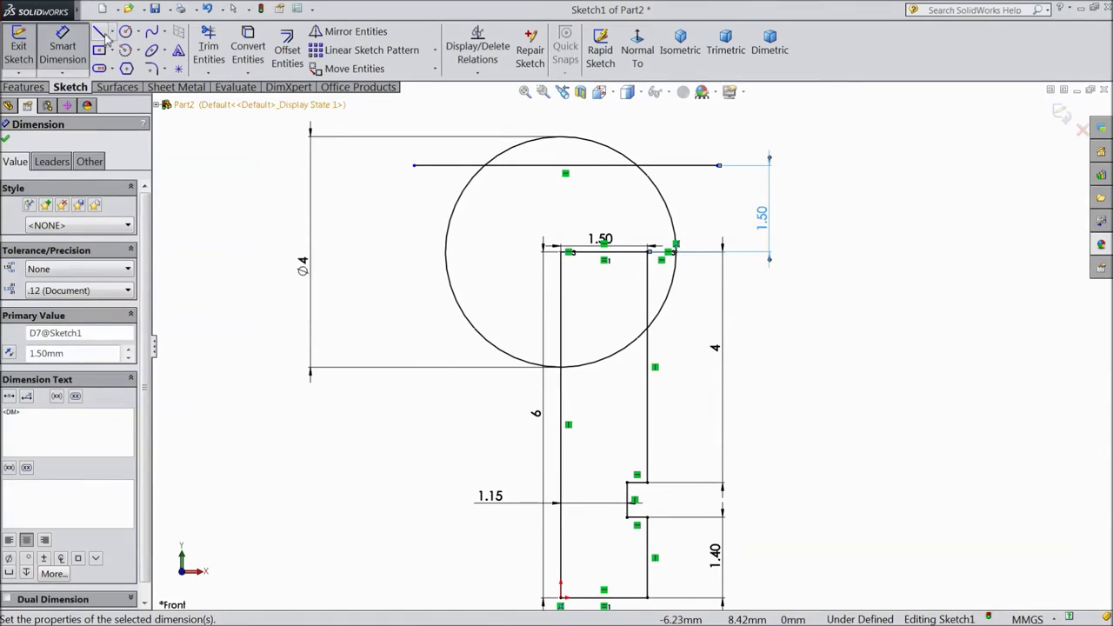
{"action": "left_click", "coordinate": [564, 253]}
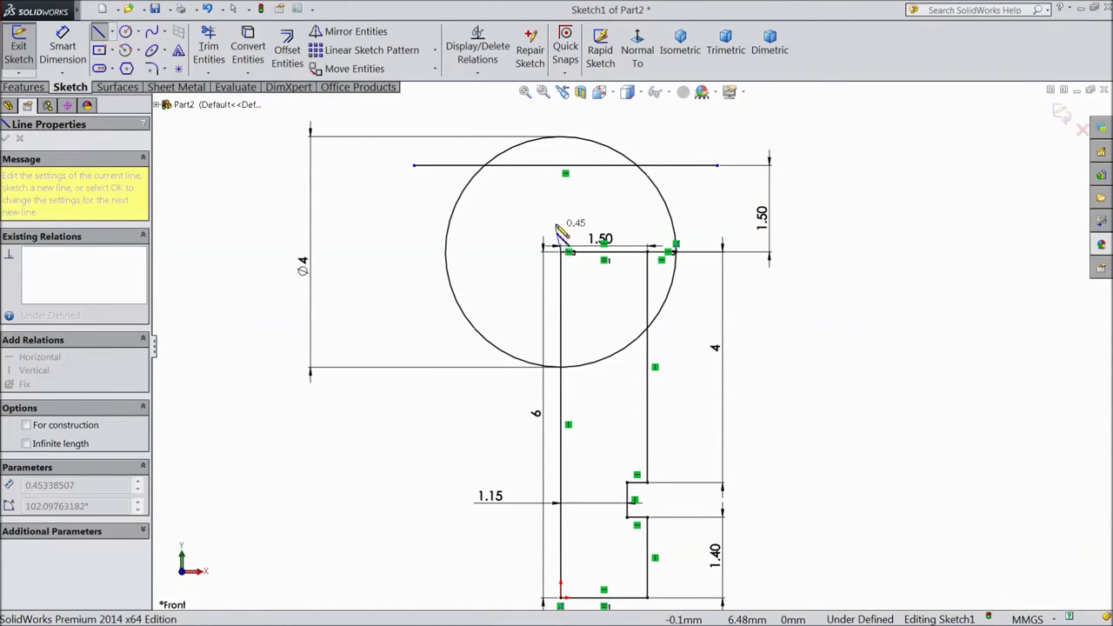
{"action": "left_click", "coordinate": [561, 164]}
{"action": "key", "text": "Escape"}
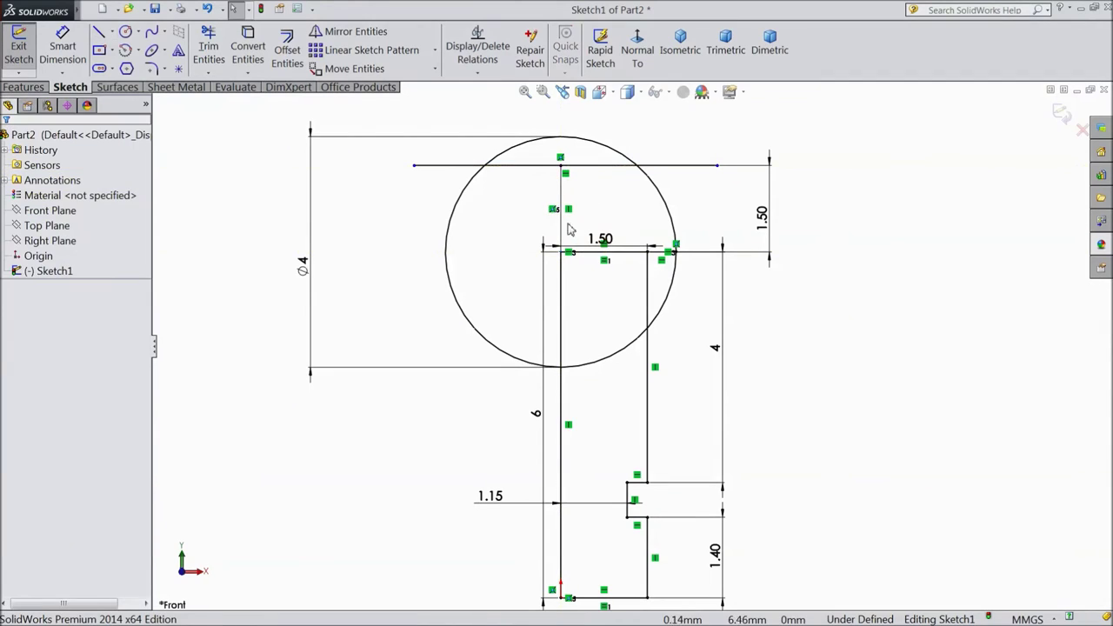
Trim the circle's left side, its cap above the horizontal line and the arc inside the profile, plus the line's left end outside the circle
{"action": "left_click", "coordinate": [209, 48]}
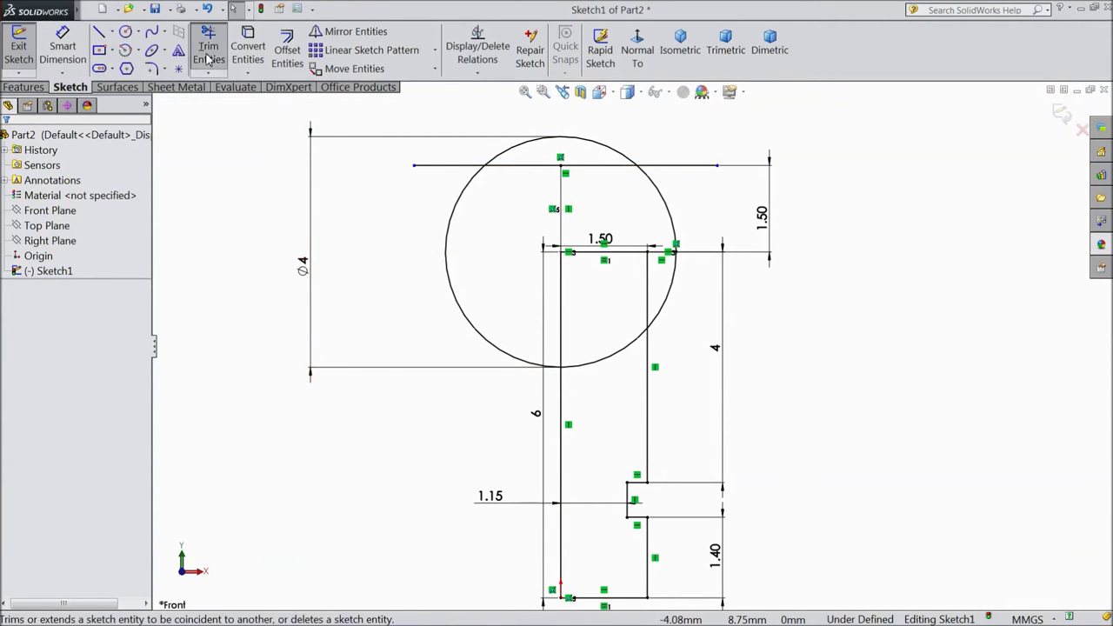
{"action": "left_click", "coordinate": [483, 341]}
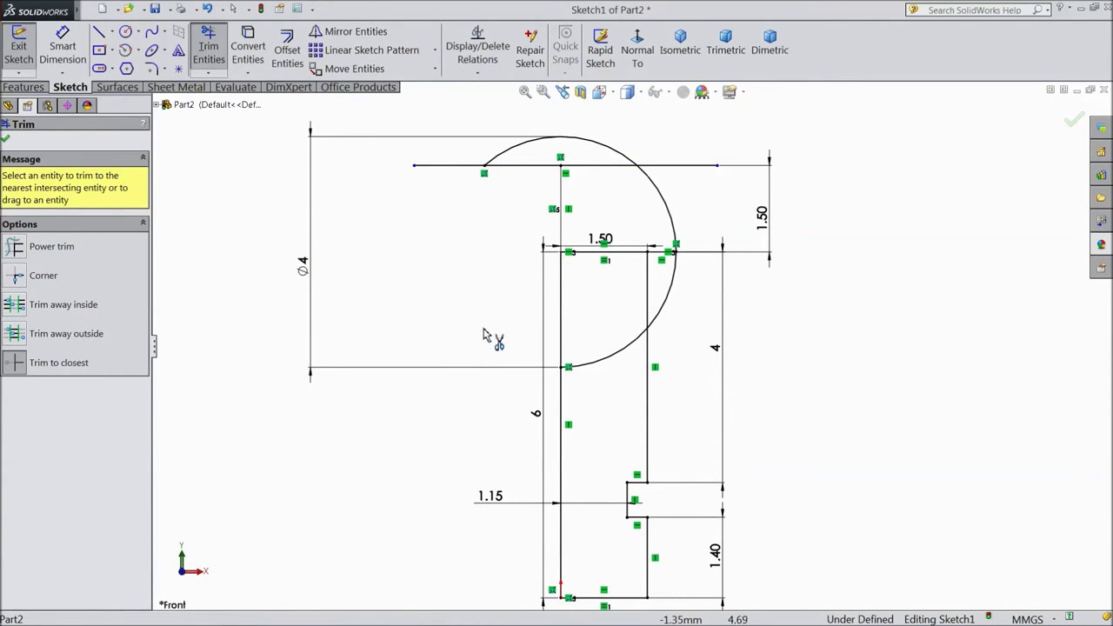
{"action": "left_click", "coordinate": [466, 168]}
{"action": "left_click", "coordinate": [504, 152]}
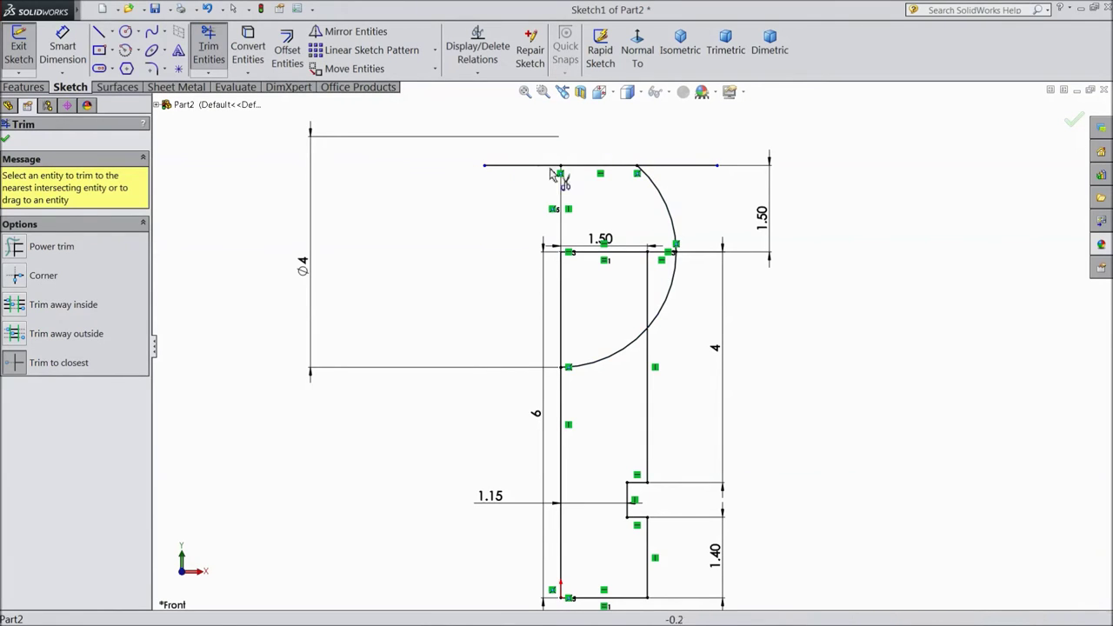
{"action": "left_click", "coordinate": [638, 348]}
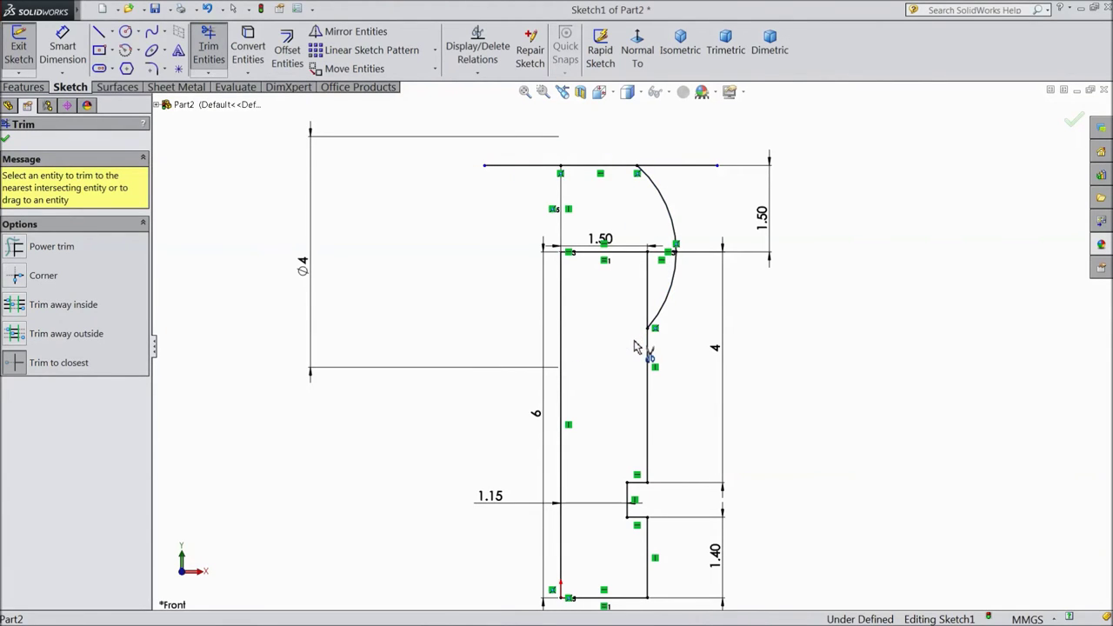
Trim the arc below the head's underside, the profile's old top edge and the upper line's overhanging ends
{"action": "left_click", "coordinate": [617, 260]}
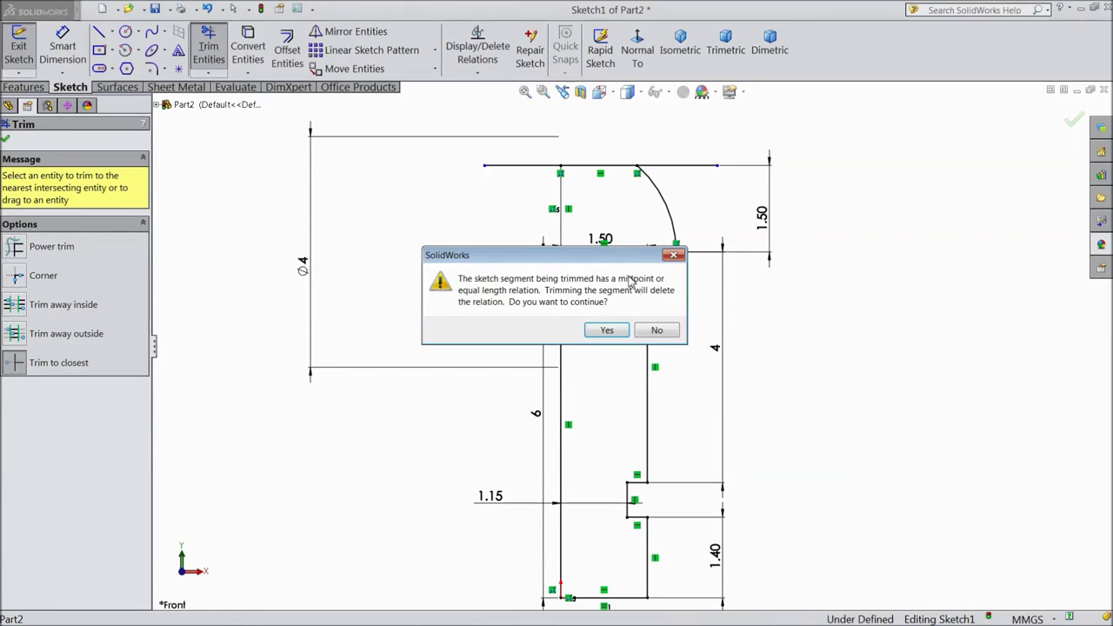
{"action": "left_click", "coordinate": [674, 256]}
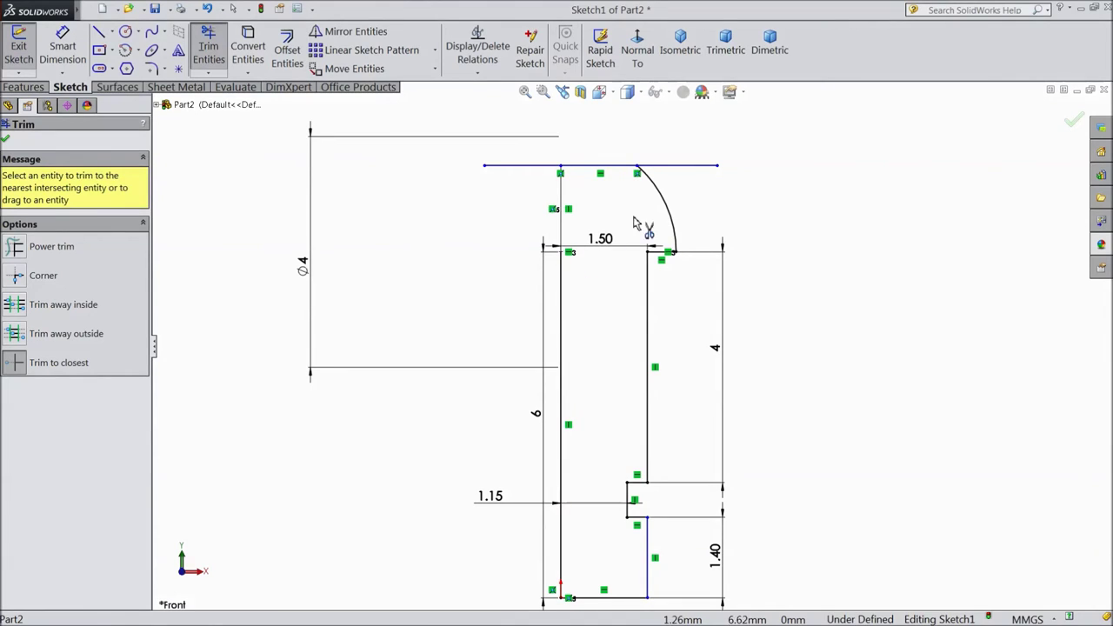
{"action": "left_click", "coordinate": [671, 167]}
{"action": "left_click", "coordinate": [548, 167]}
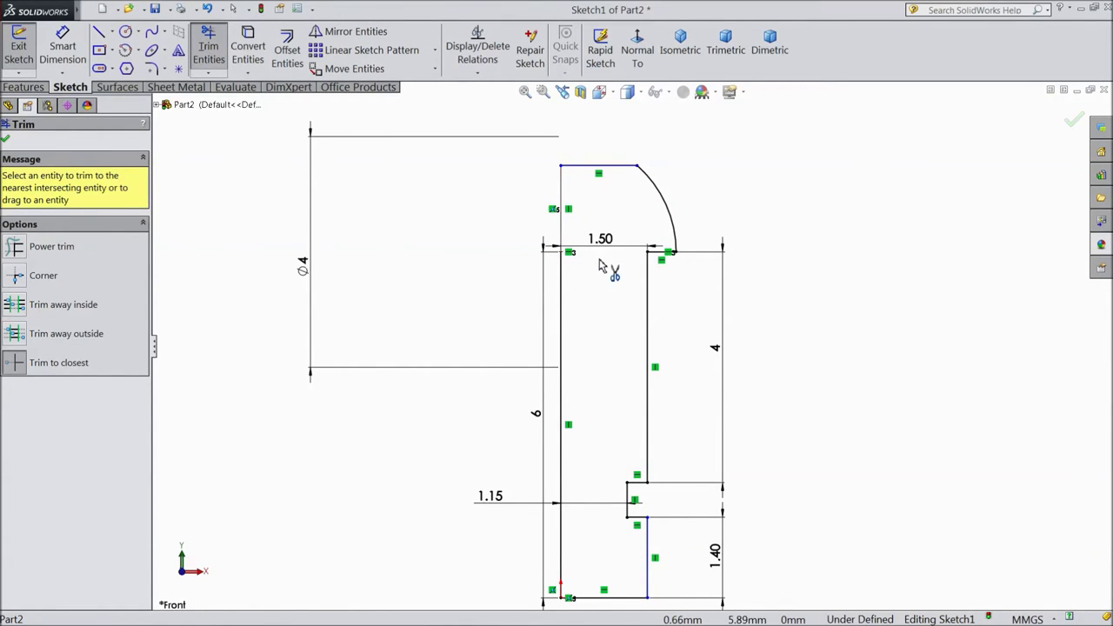
{"action": "left_click", "coordinate": [5, 139]}
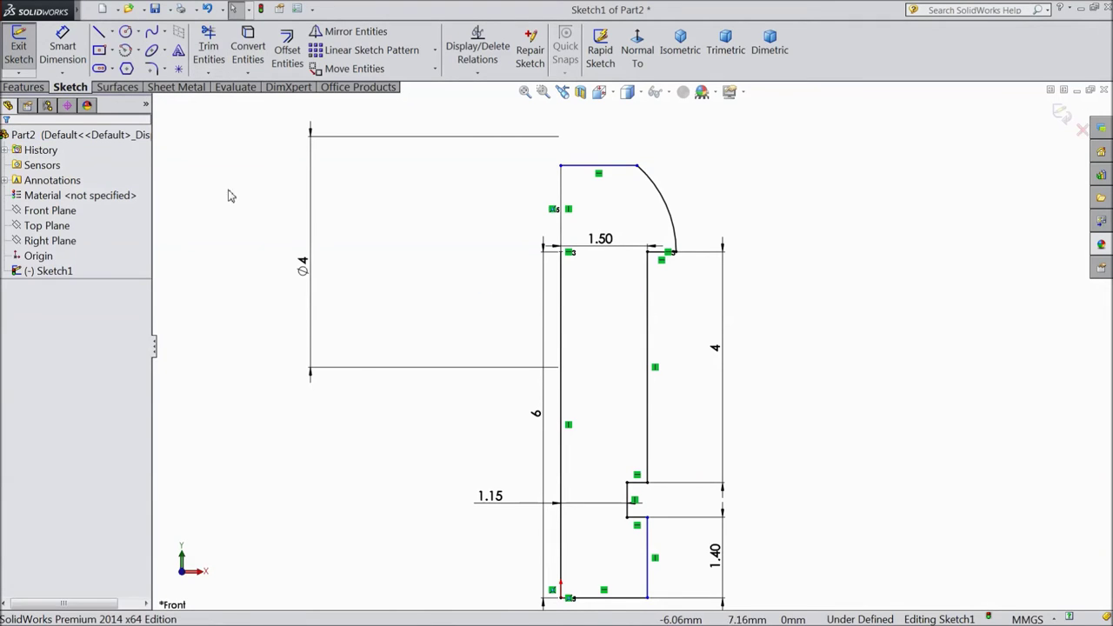
Revolve the profile 360° about its long left edge into a solid pin with a rounded head
{"action": "key", "text": "z"}
{"action": "mouse_move", "coordinate": [344, 318]}
{"action": "middle_mouse_down"}
{"action": "mouse_move", "coordinate": [360, 340]}
{"action": "mouse_move", "coordinate": [353, 261]}
{"action": "mouse_move", "coordinate": [331, 331]}
{"action": "mouse_move", "coordinate": [360, 338]}
{"action": "middle_mouse_up"}
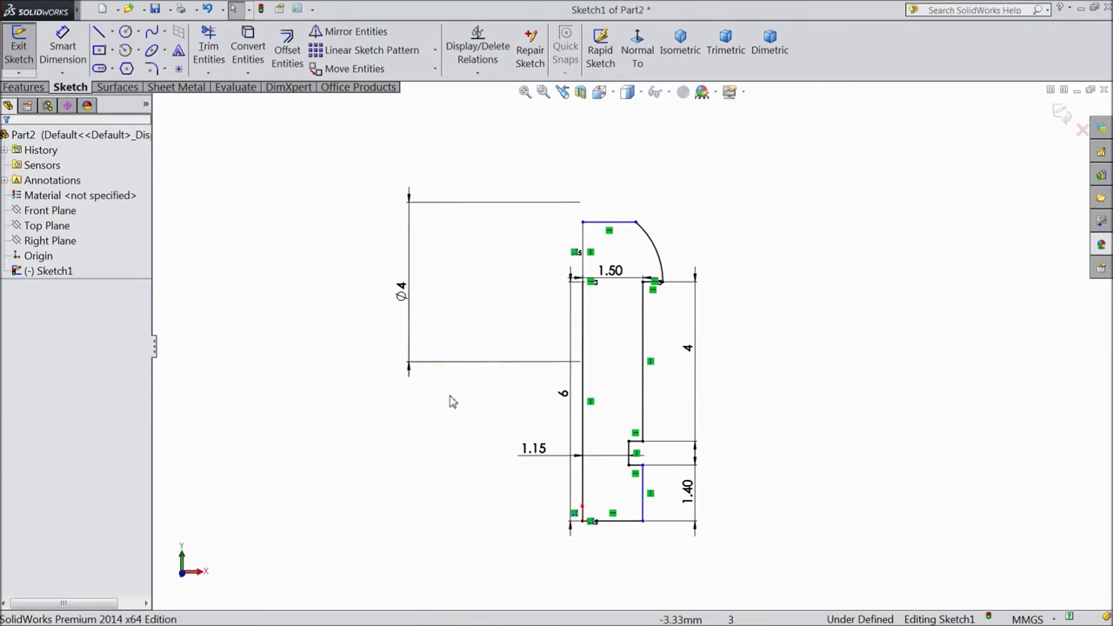
{"action": "scroll", "coordinate": [619, 464], "scroll_direction": "down", "scroll_amount": 1}
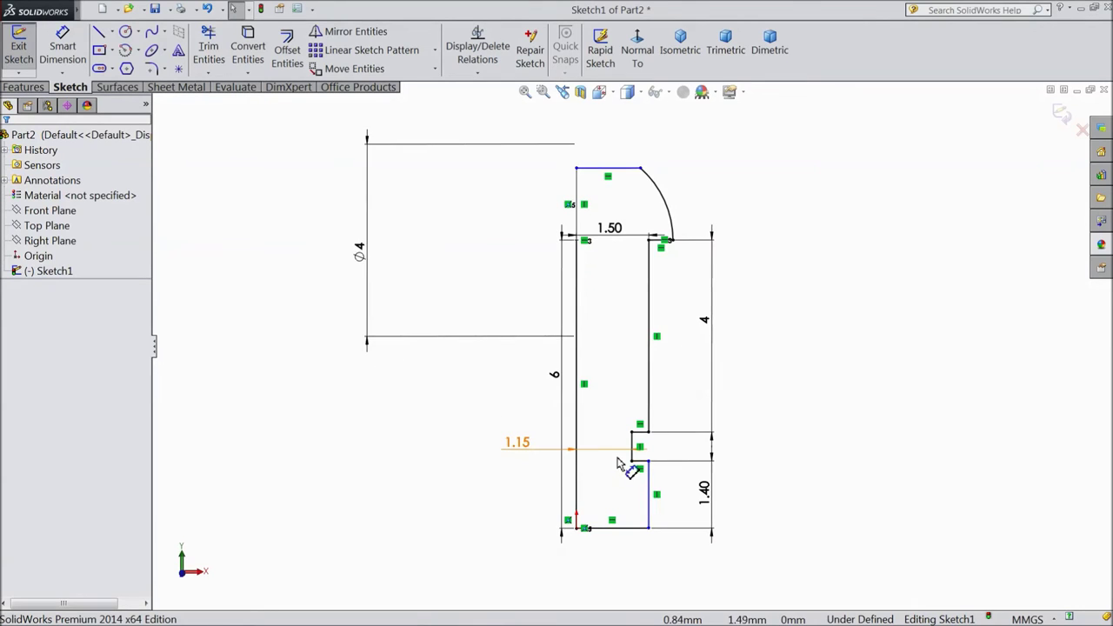
{"action": "left_click", "coordinate": [24, 87]}
{"action": "left_click", "coordinate": [76, 54]}
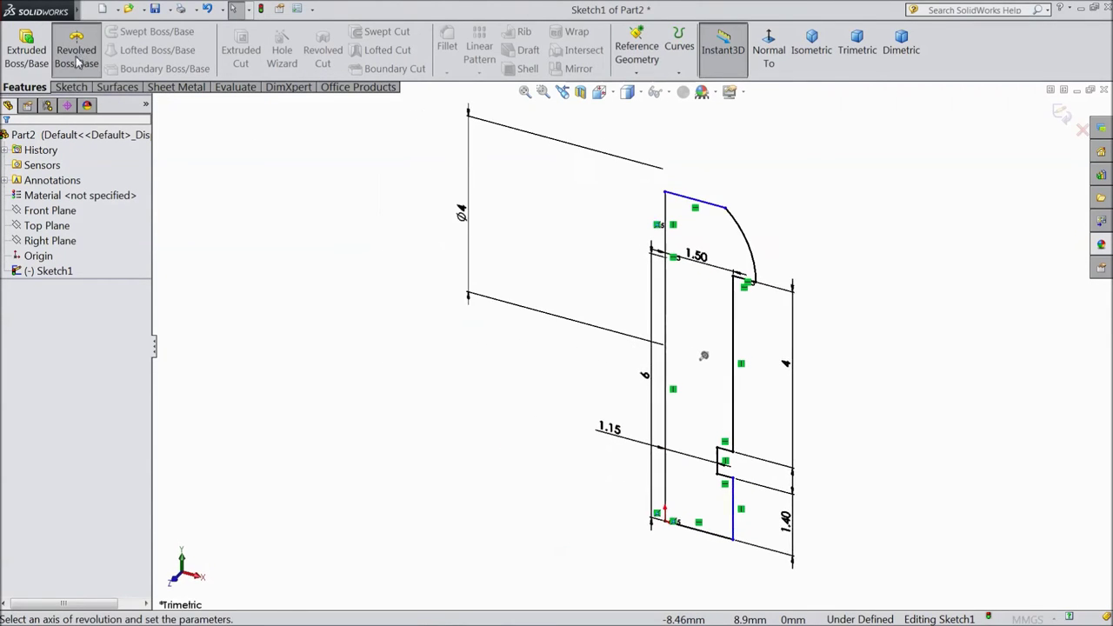
{"action": "left_click", "coordinate": [666, 326]}
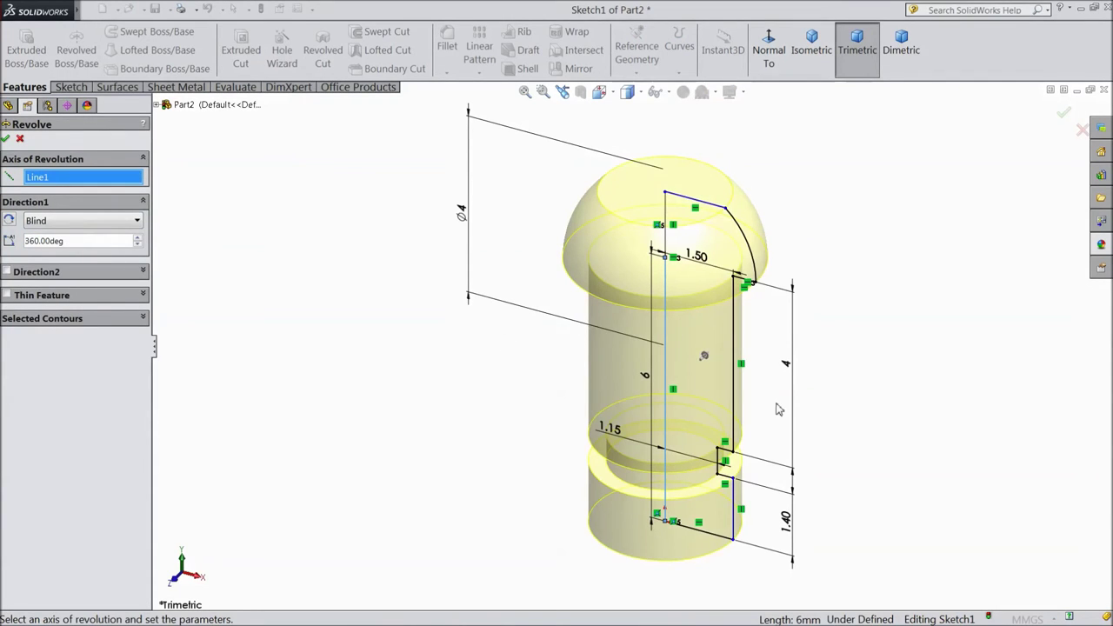
{"action": "scroll", "coordinate": [825, 419], "scroll_direction": "down", "scroll_amount": 2}
{"action": "left_click", "coordinate": [1065, 117]}
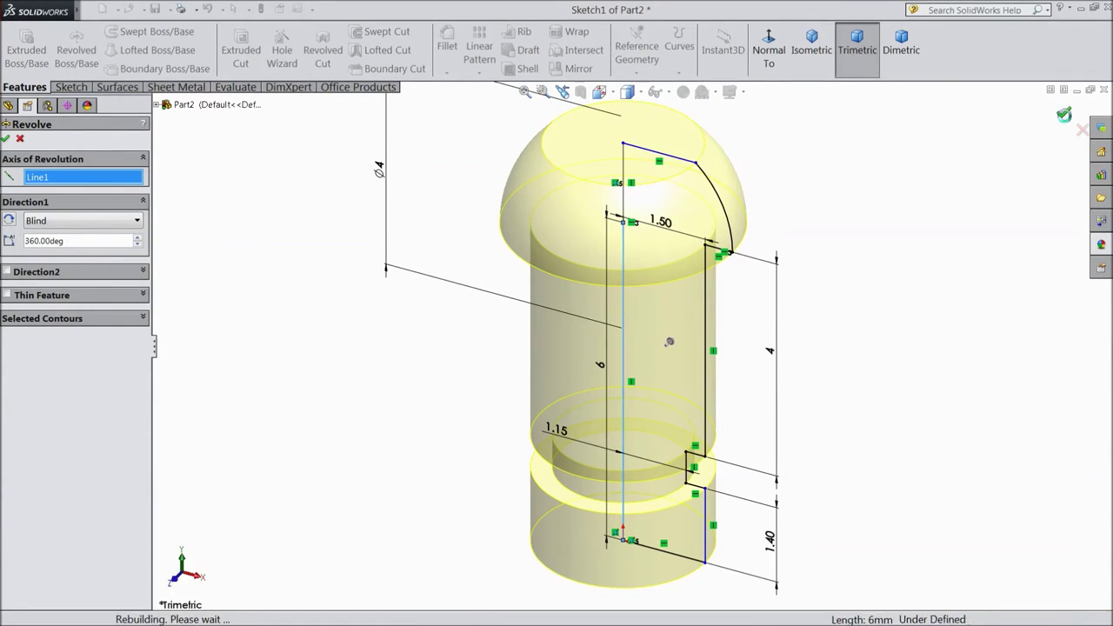
Chamfer the circular outer edge at the pin's bottom end by 0.25 mm at 45°
{"action": "middle_click_drag", "start_coordinate": [809, 461], "coordinate": [791, 397]}
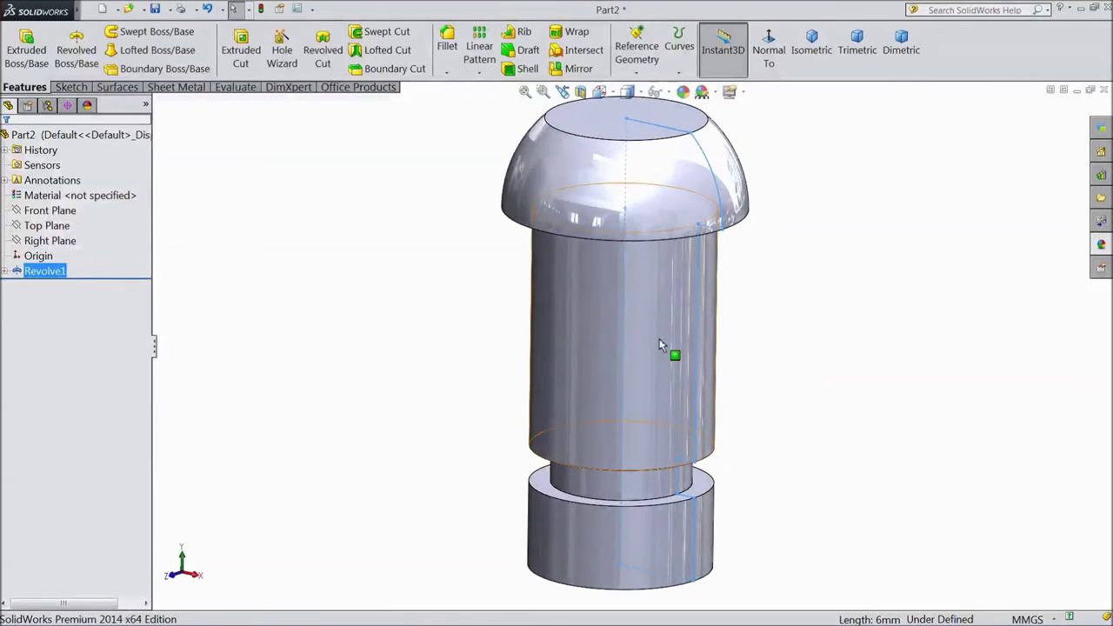
{"action": "left_click", "coordinate": [447, 73]}
{"action": "left_click", "coordinate": [471, 105]}
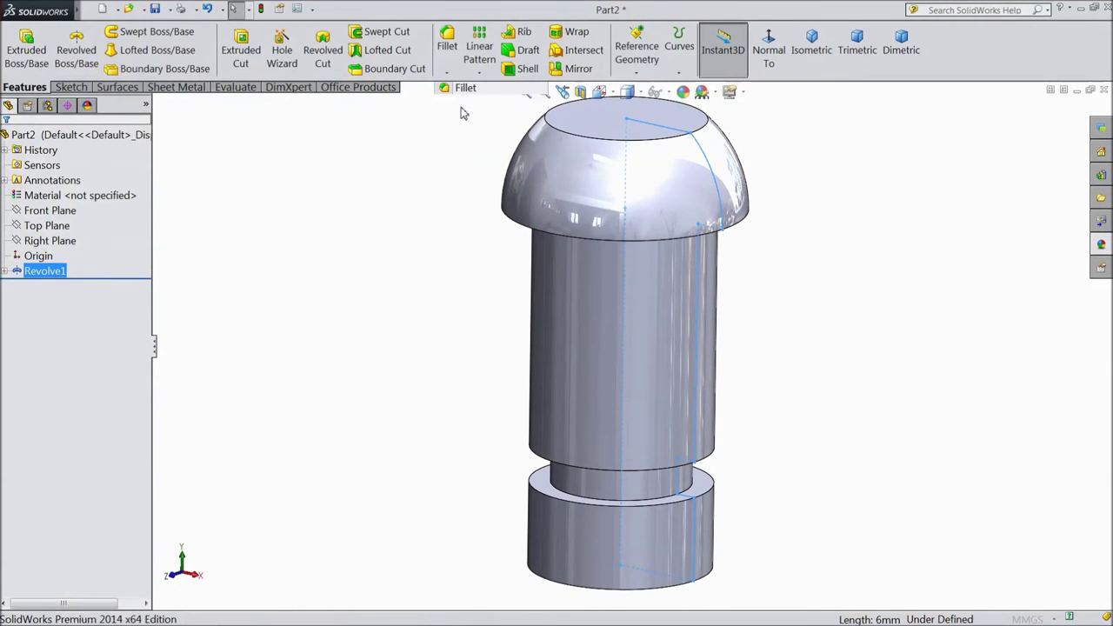
{"action": "type", "text": "0.25mm"}
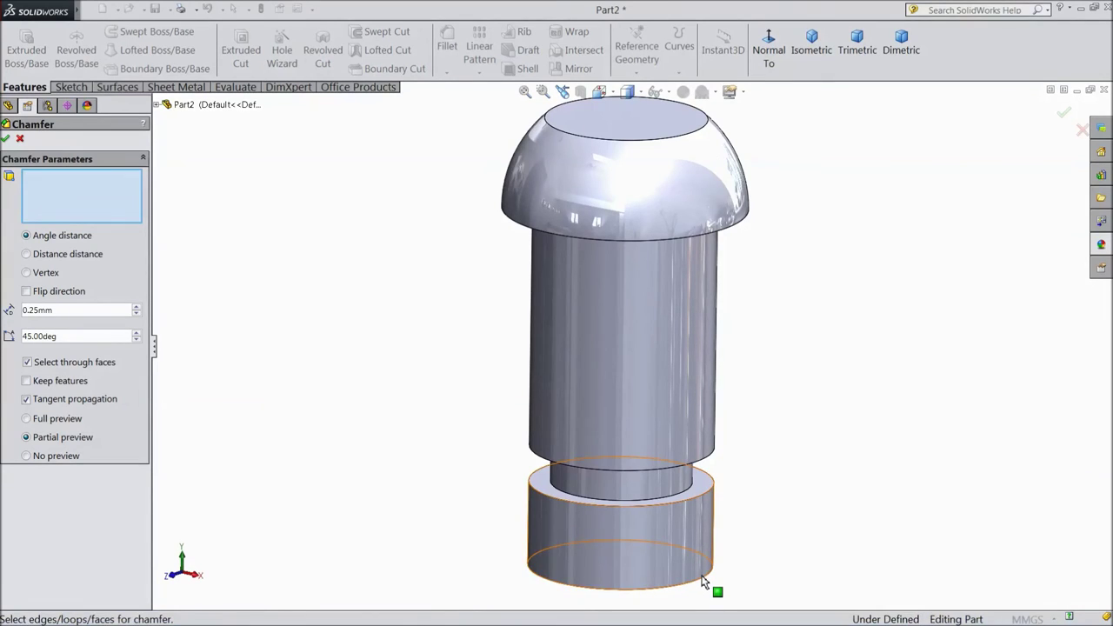
{"action": "left_click", "coordinate": [704, 583]}
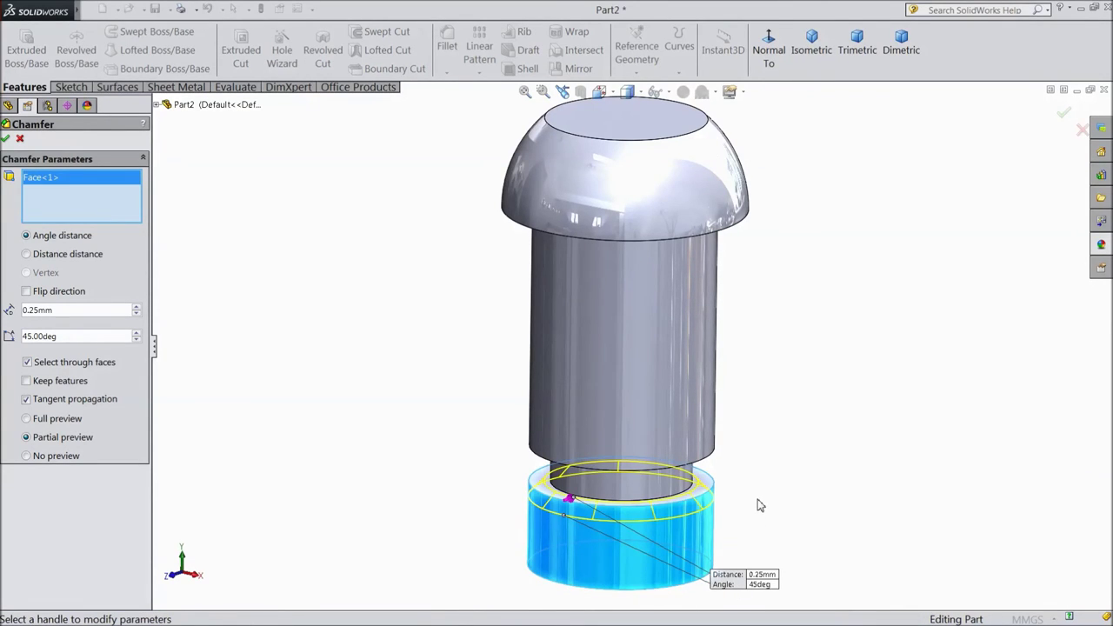
{"action": "right_click", "coordinate": [54, 195]}
{"action": "left_click", "coordinate": [110, 205]}
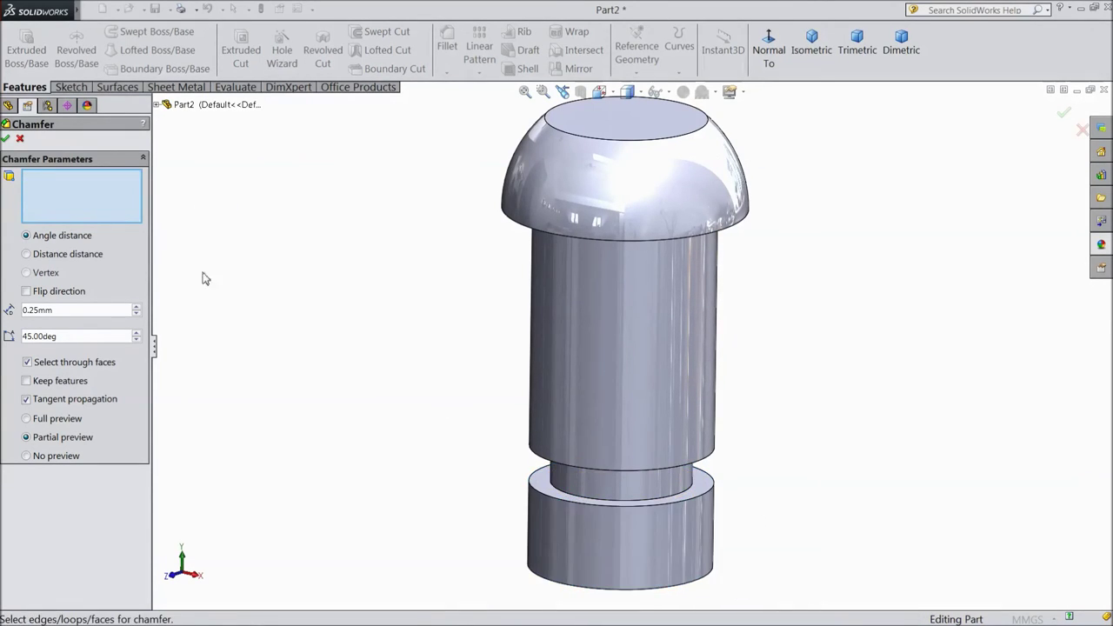
{"action": "left_click", "coordinate": [705, 583]}
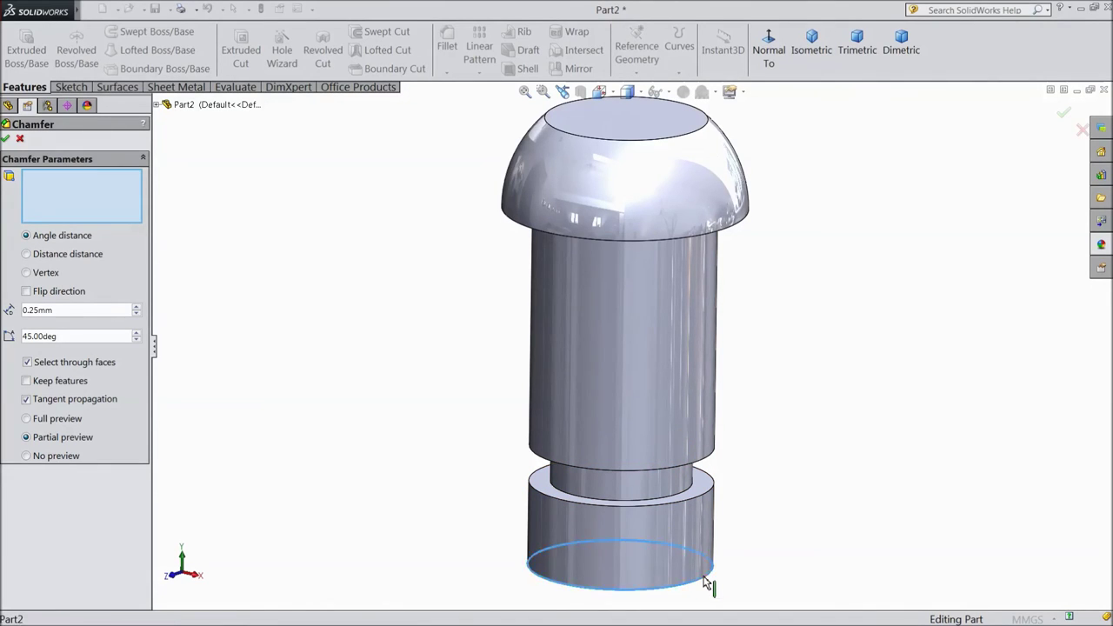
{"action": "left_click", "coordinate": [1062, 114]}
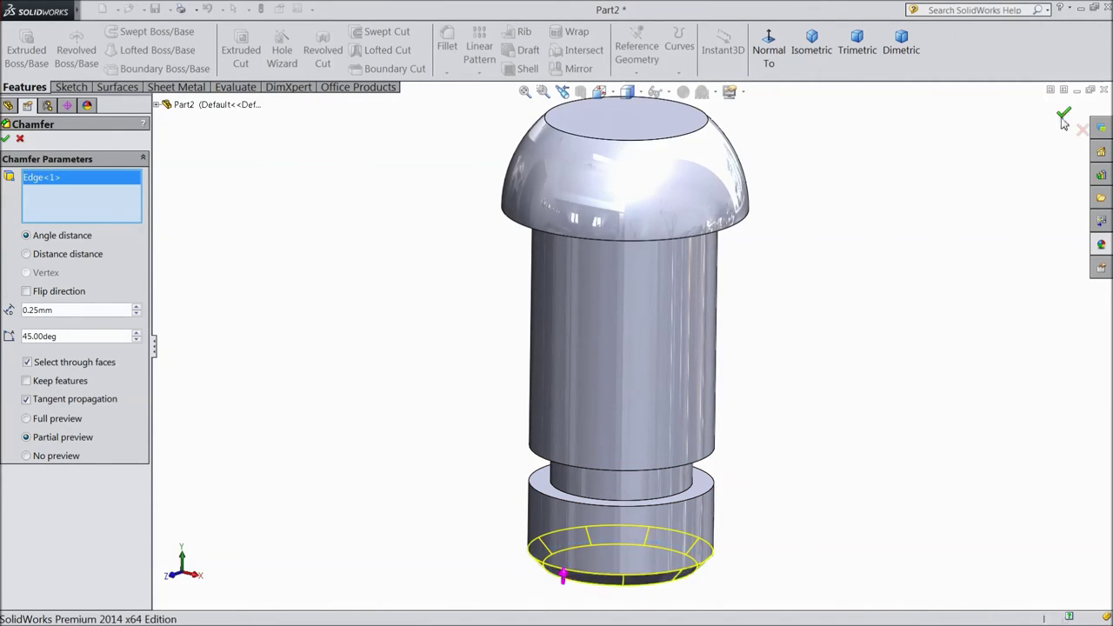
Apply the polished copper appearance to the whole part
{"action": "left_click", "coordinate": [81, 137]}
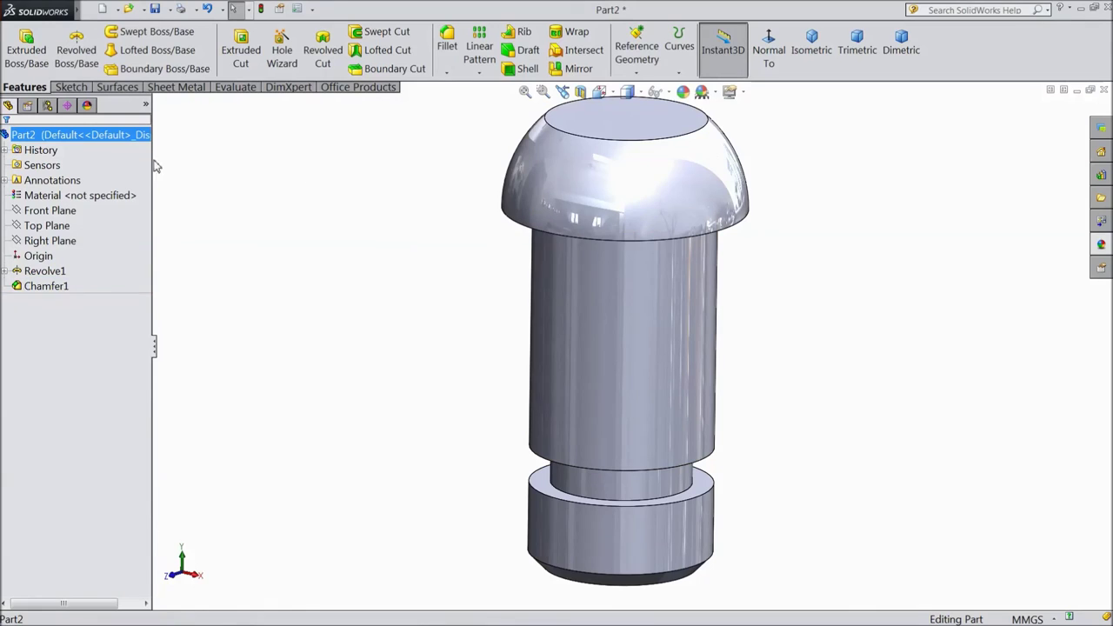
{"action": "left_click", "coordinate": [1102, 247]}
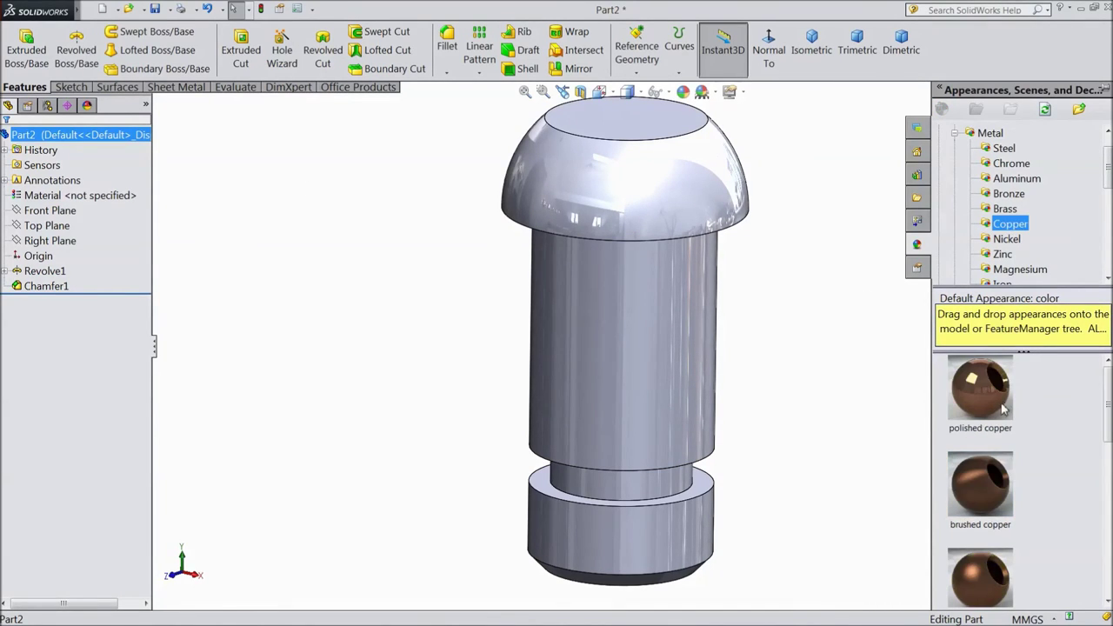
{"action": "double_click", "coordinate": [998, 409]}
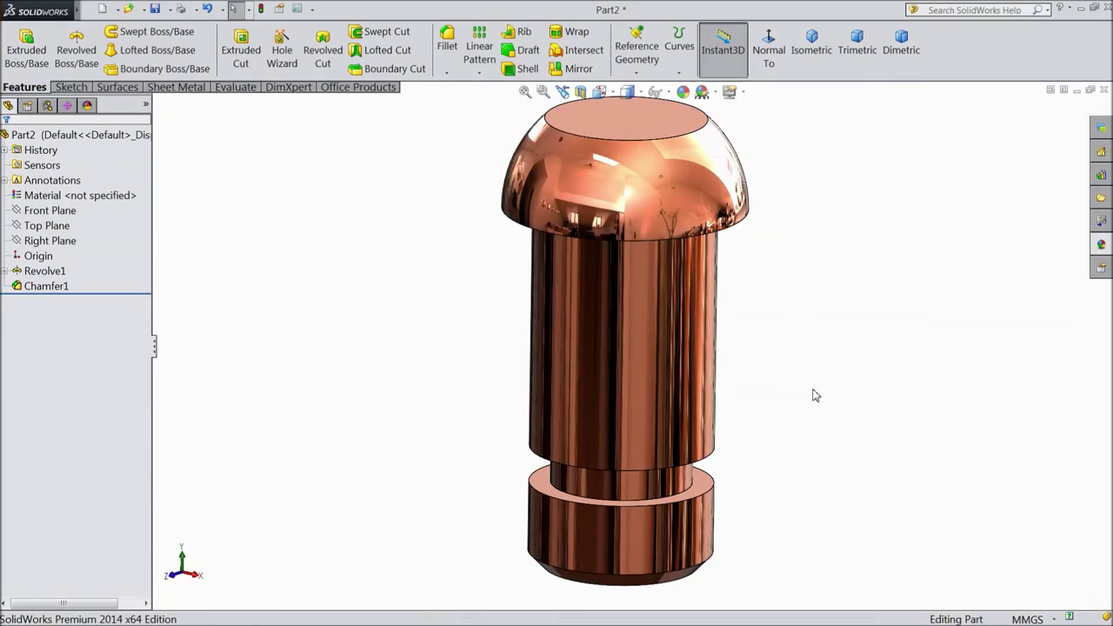